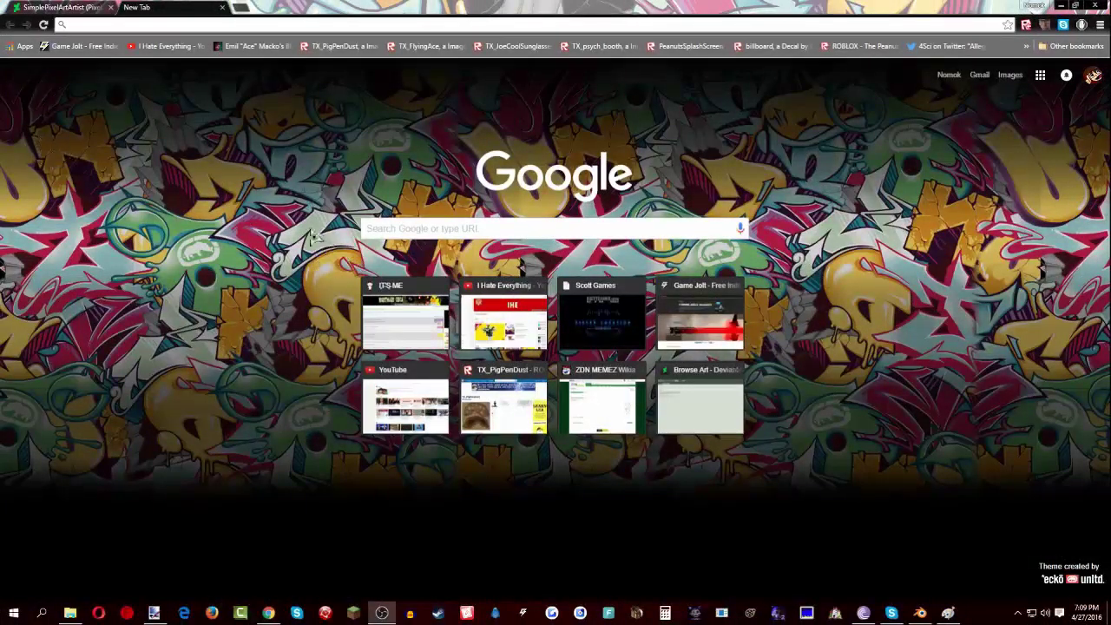
# Step: Switch back to the SimplePixelArtArtist DeviantArt tab in Chrome
pyautogui.click(91, 11)
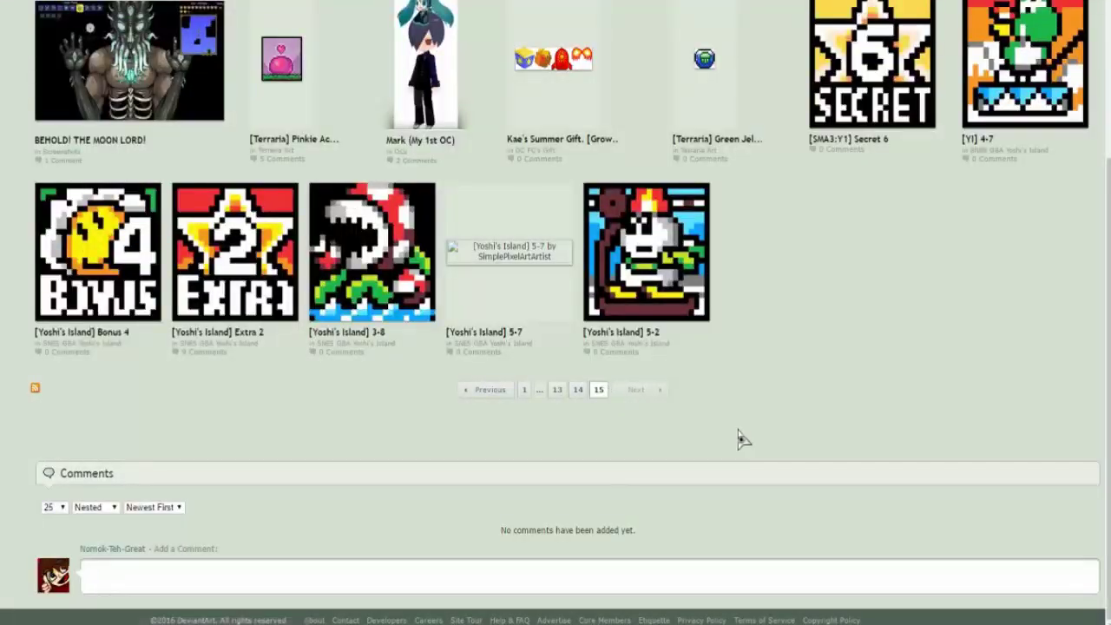
pyautogui.scroll(3, 742, 439)
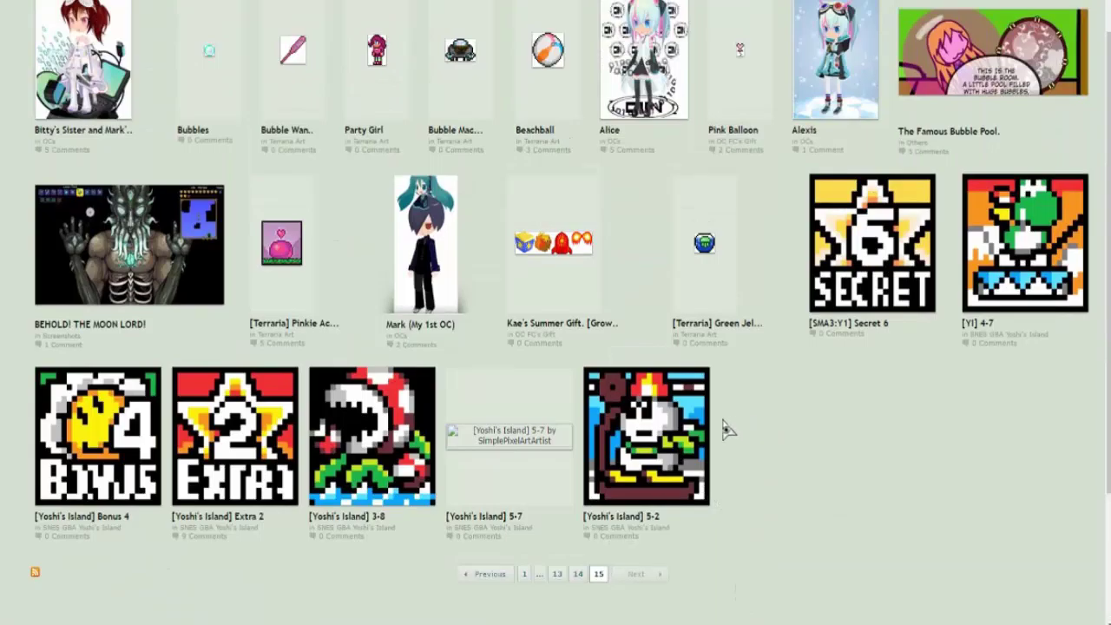
pyautogui.scroll(2, 666, 479)
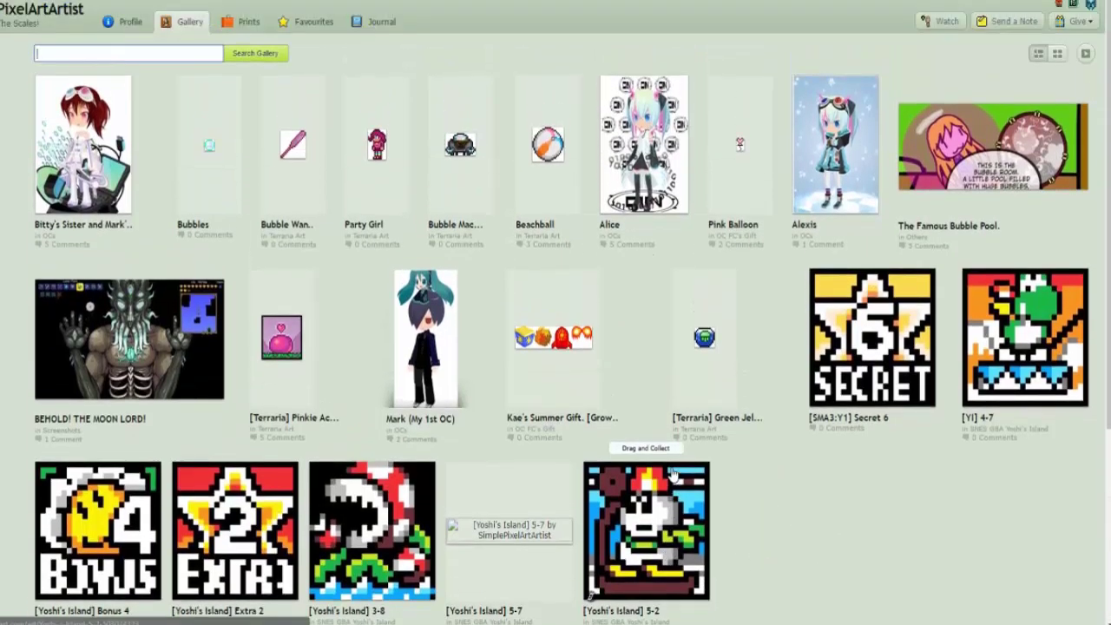
pyautogui.scroll(-3, 669, 476)
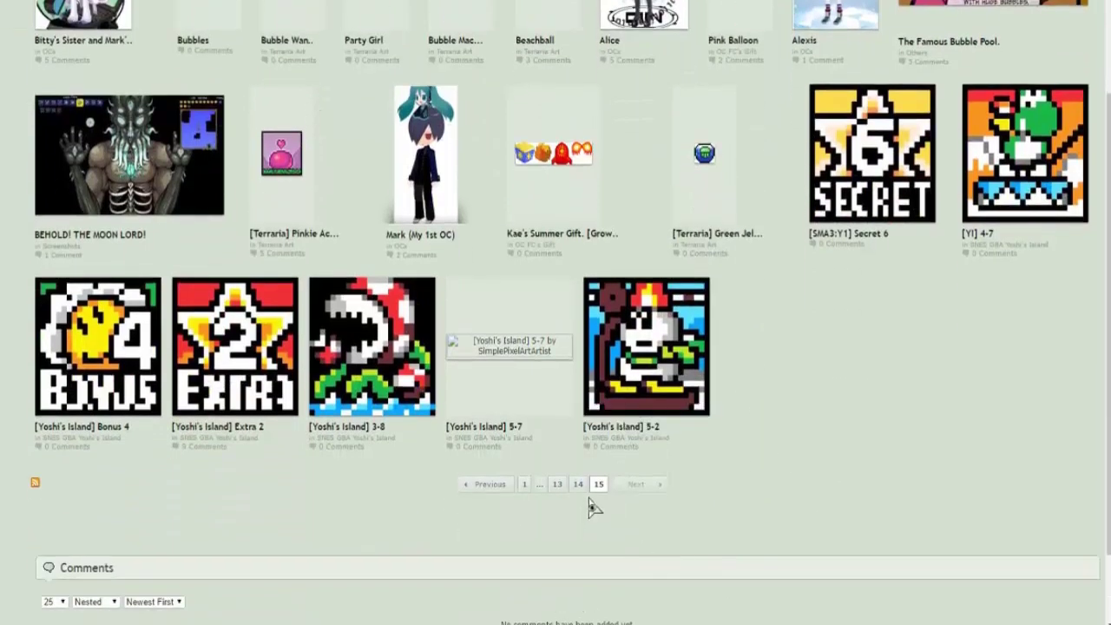
# Step: Load the previous gallery page and bring up the browser's page menu
pyautogui.click(488, 485)
pyautogui.rightClick(473, 340)
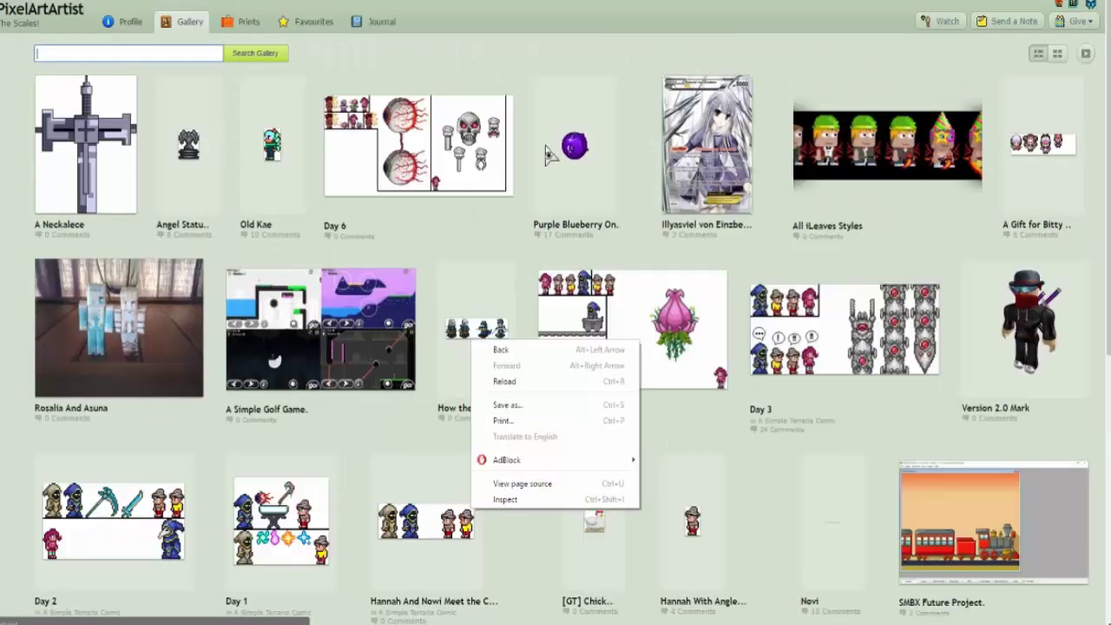
# Step: Dismiss the page menu and view The Stages of Inflation deviation
pyautogui.click(519, 73)
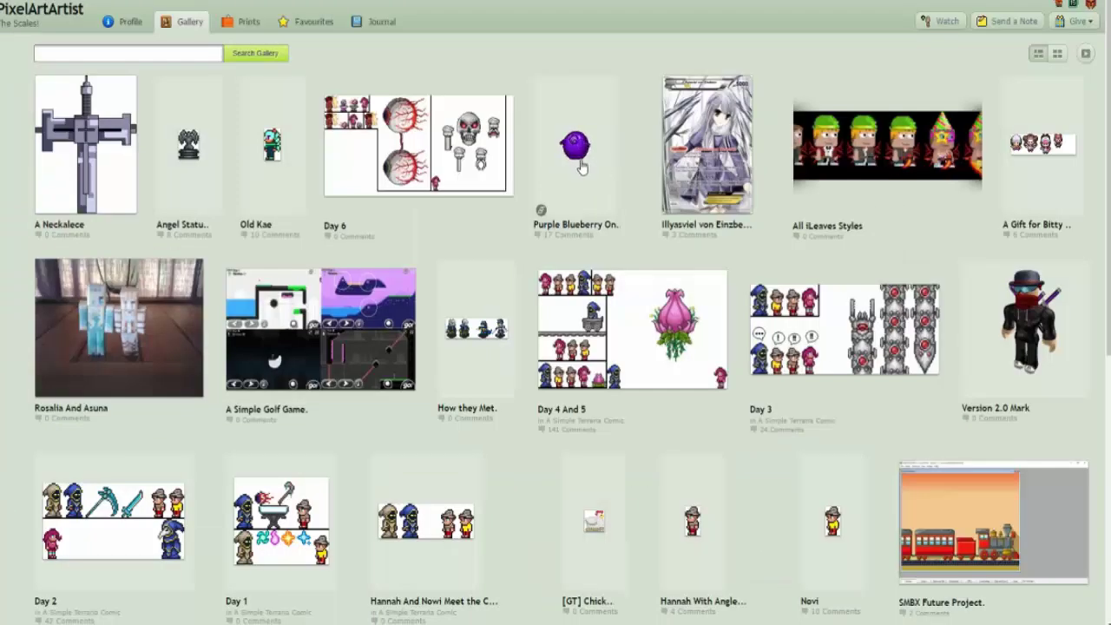
pyautogui.scroll(-1, 599, 161)
pyautogui.scroll(-1, 599, 160)
pyautogui.scroll(-1, 591, 217)
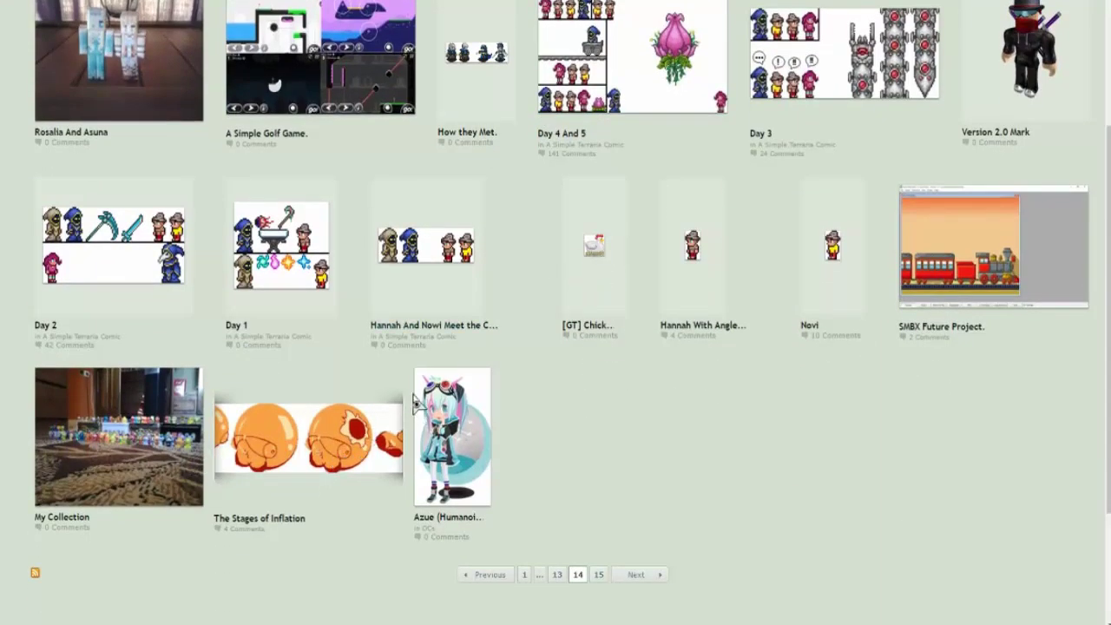
pyautogui.click(343, 425)
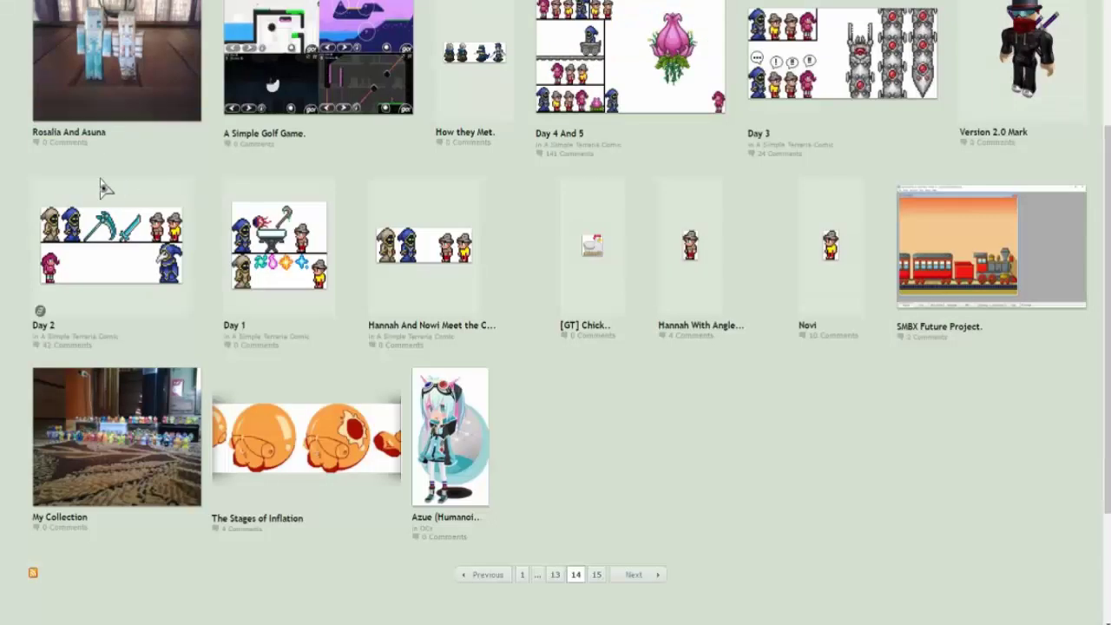
pyautogui.scroll(-2, 434, 260)
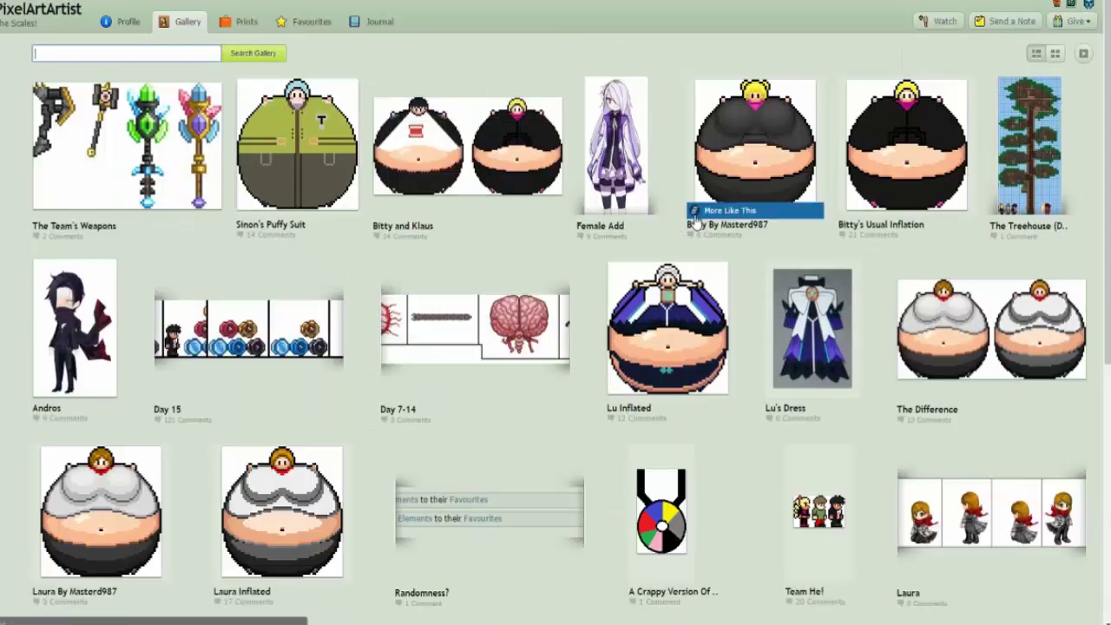
pyautogui.scroll(-4, 685, 226)
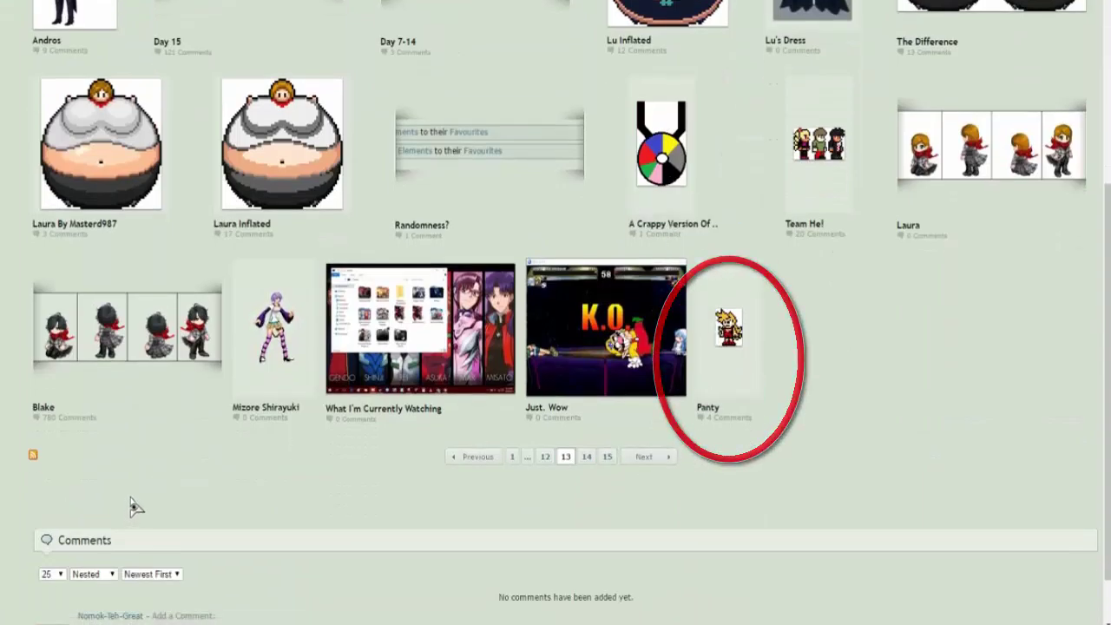
pyautogui.scroll(5, 41, 505)
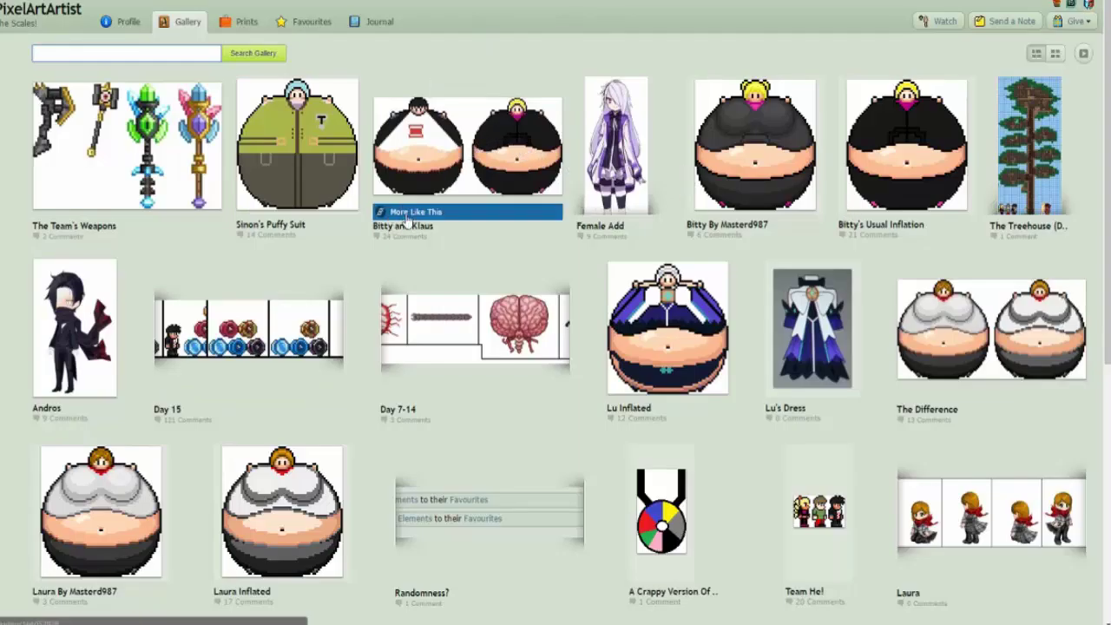
pyautogui.moveTo(756, 144)
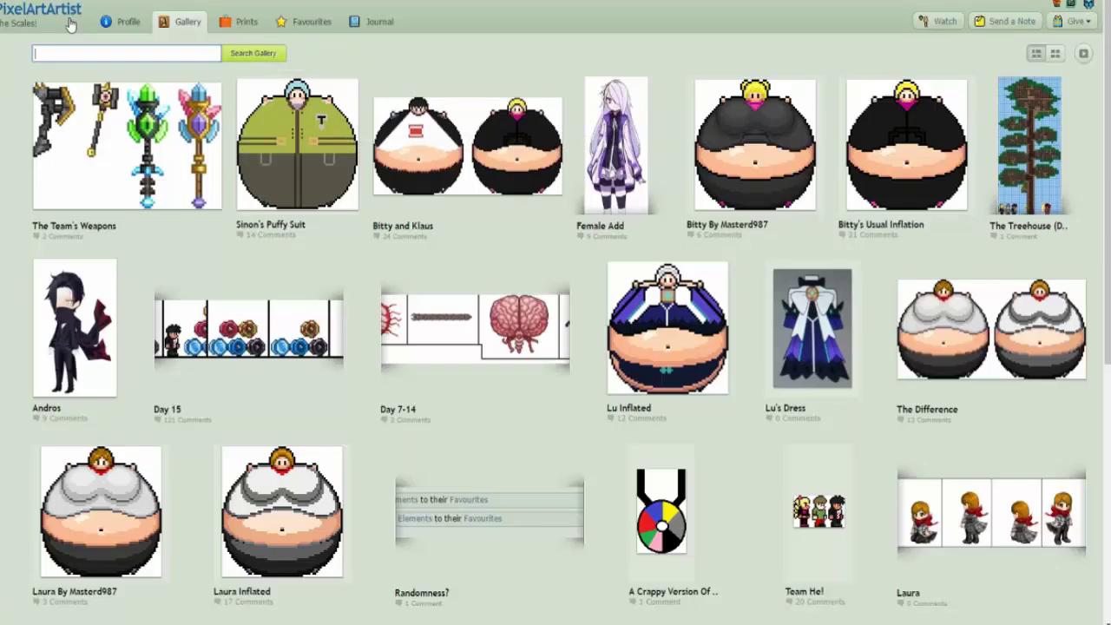
pyautogui.scroll(-2, 556, 347)
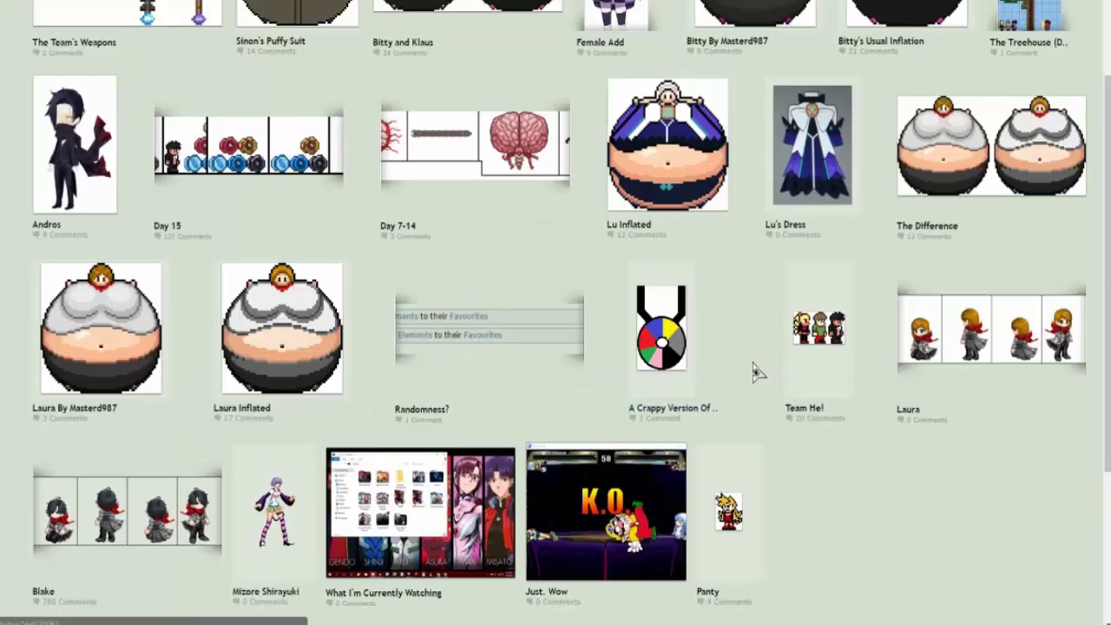
pyautogui.moveTo(282, 512)
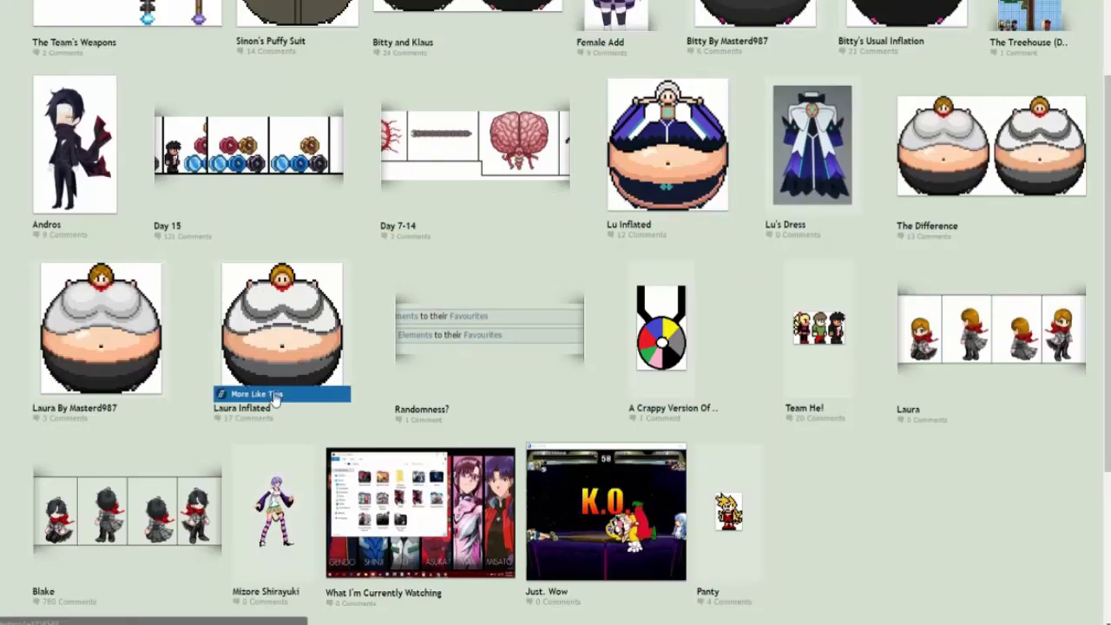
pyautogui.scroll(-3, 278, 347)
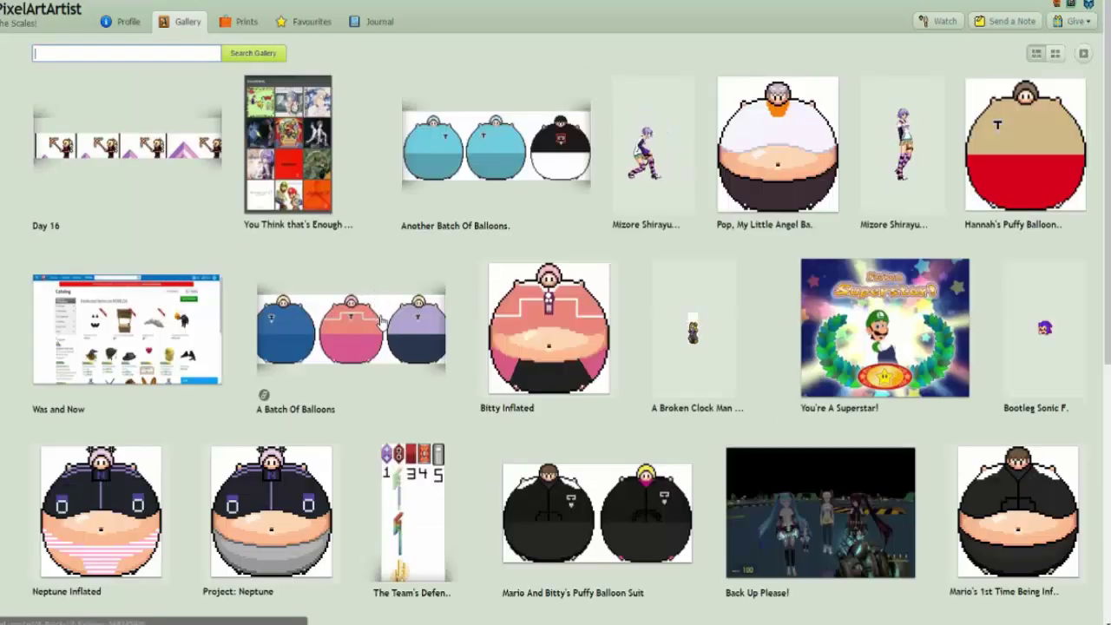
pyautogui.scroll(-1, 375, 302)
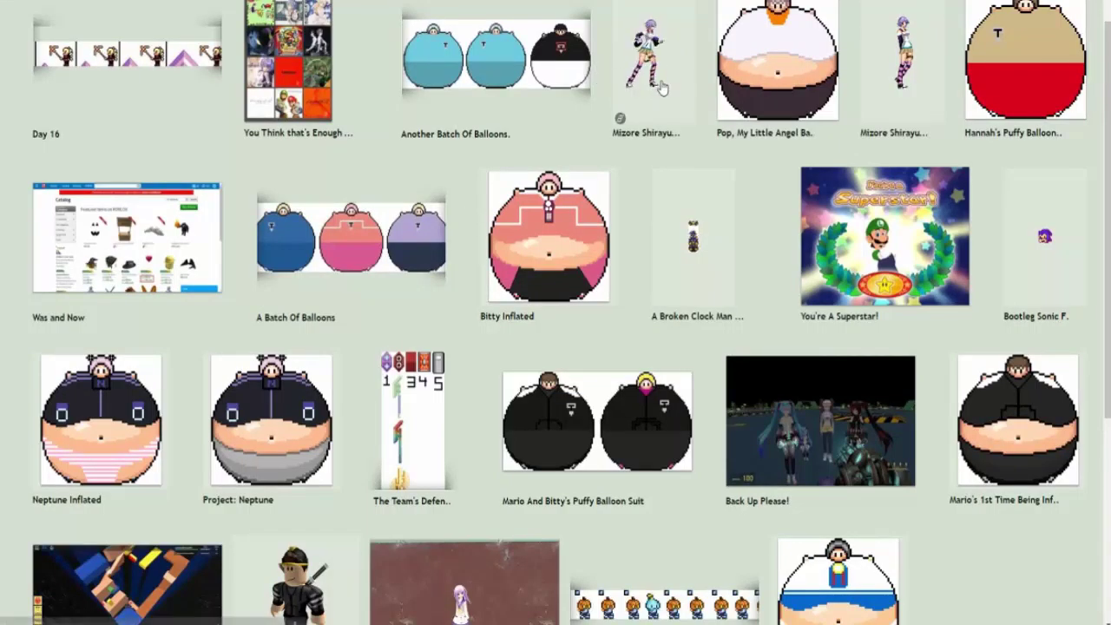
pyautogui.scroll(-1, 779, 320)
pyautogui.scroll(-3, 779, 320)
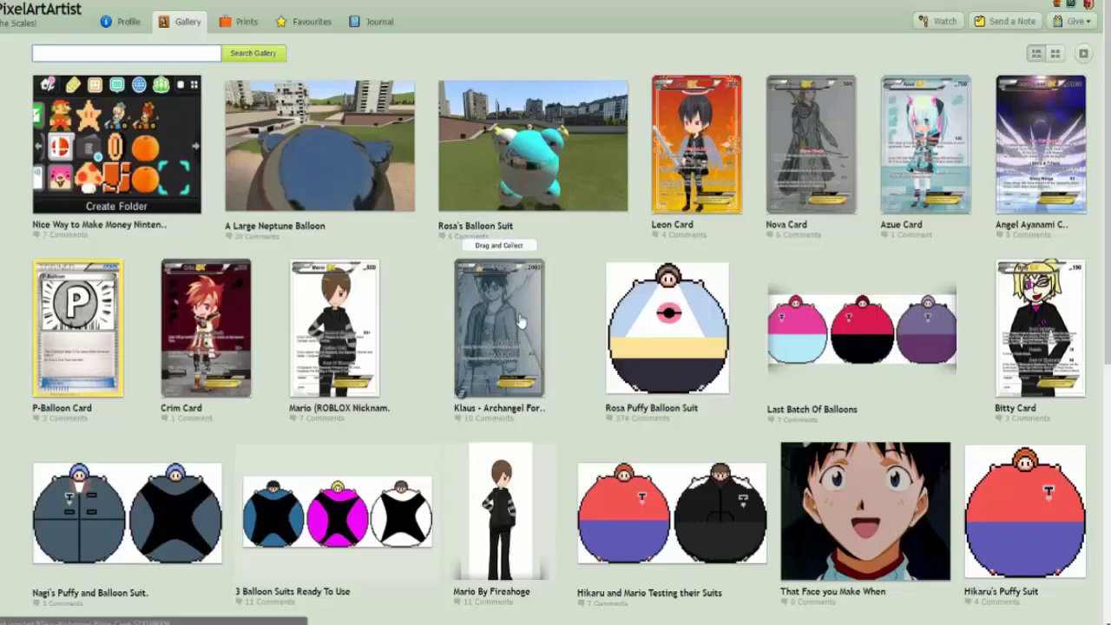
# Step: View Nice Way to Make Money Nintendo, return to the gallery, and load the previous page
pyautogui.click(120, 166)
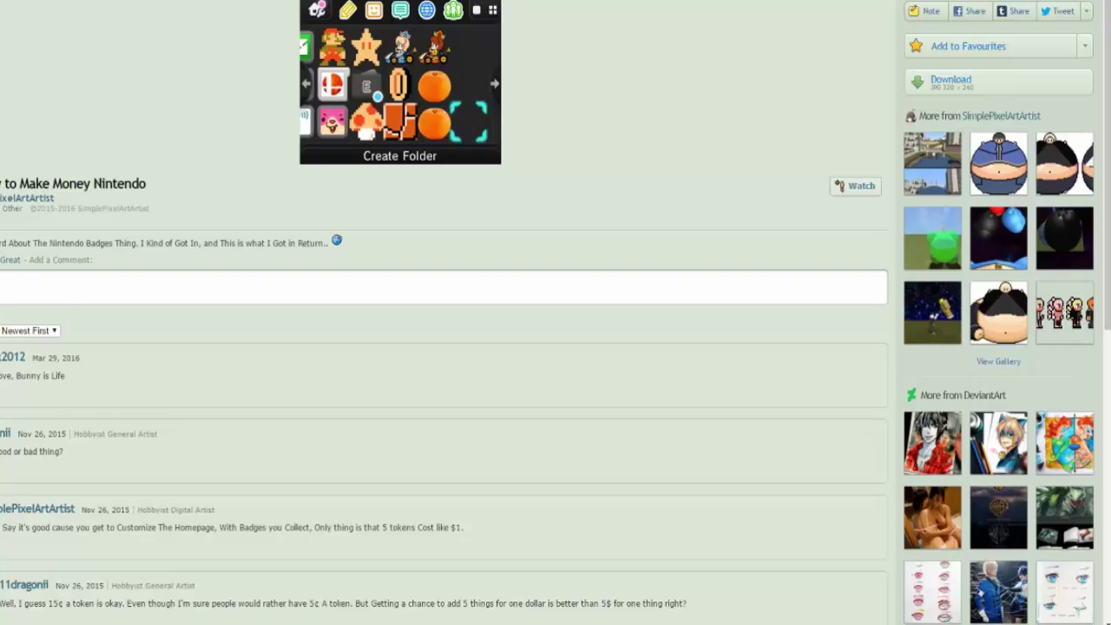
pyautogui.hotkey('alt', 'Left')
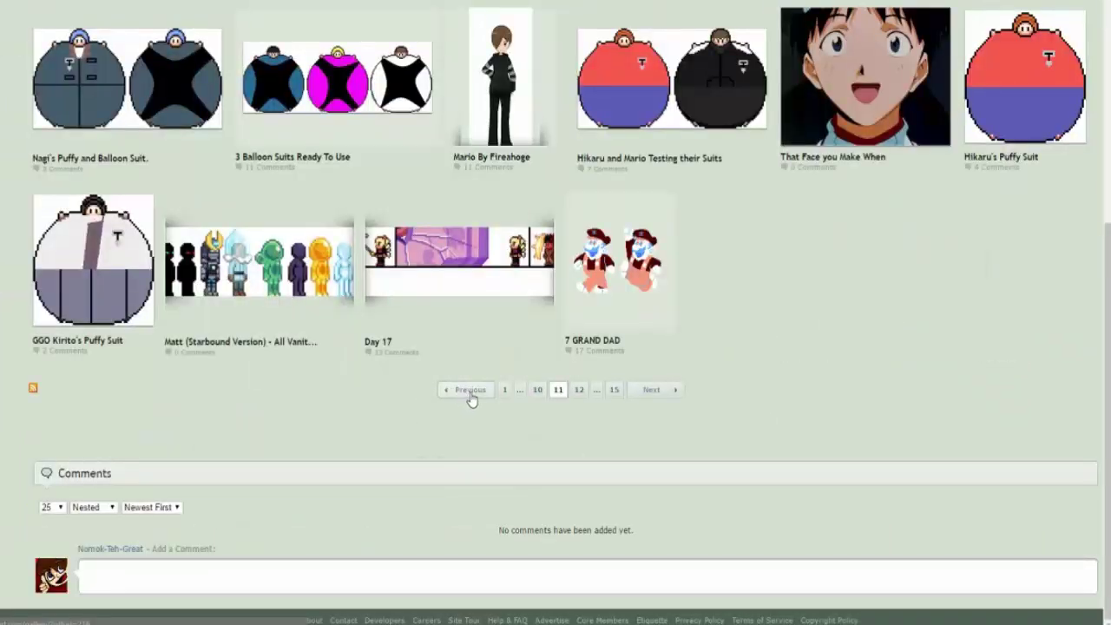
pyautogui.click(458, 387)
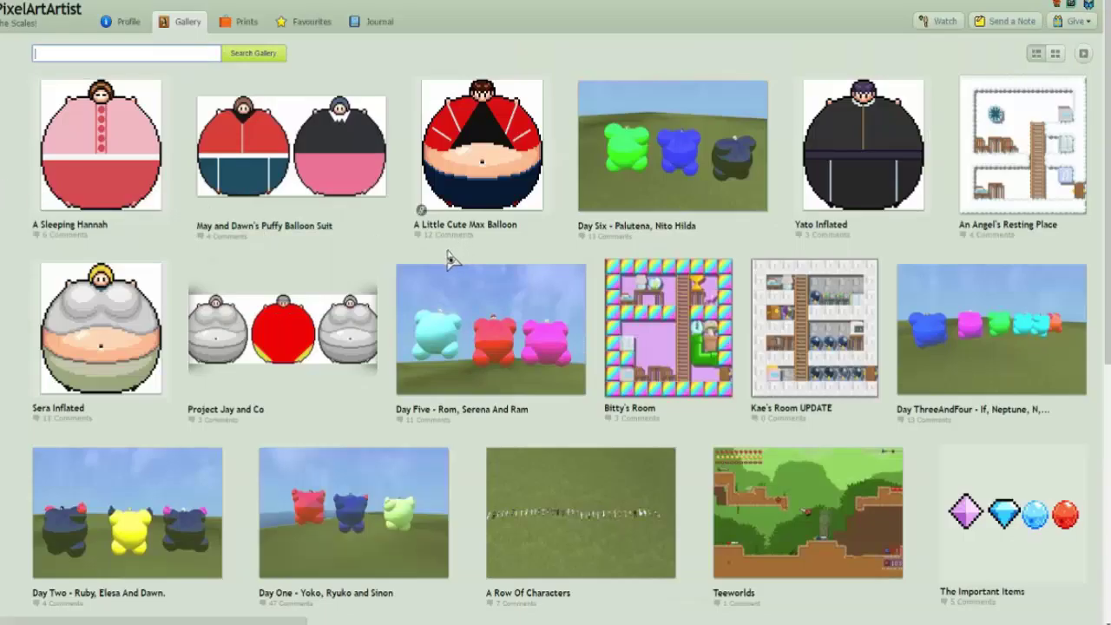
pyautogui.scroll(-5, 594, 256)
pyautogui.scroll(-5, 594, 269)
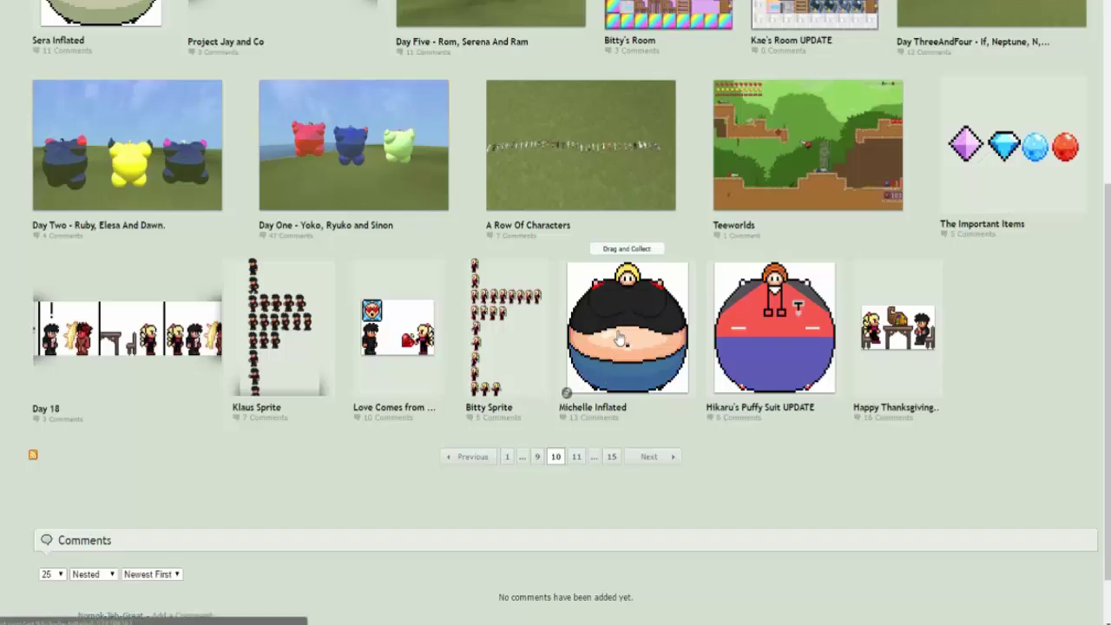
# Step: Step back a gallery page, then dismiss the page menu and return to the page 9 grid
pyautogui.click(450, 460)
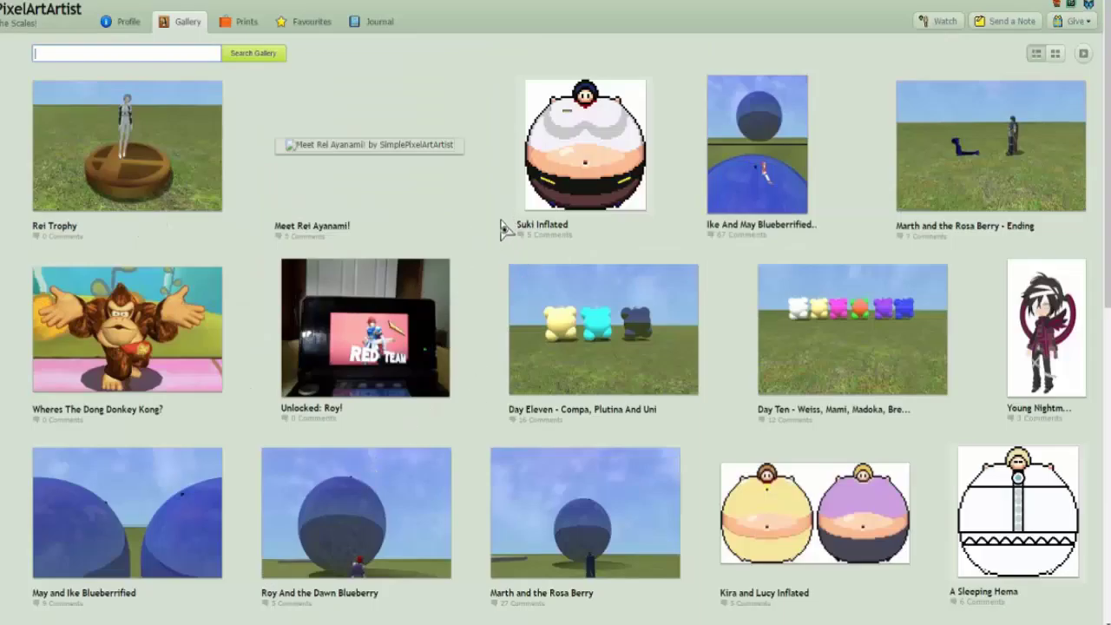
pyautogui.scroll(-5, 512, 302)
pyautogui.scroll(-5, 521, 261)
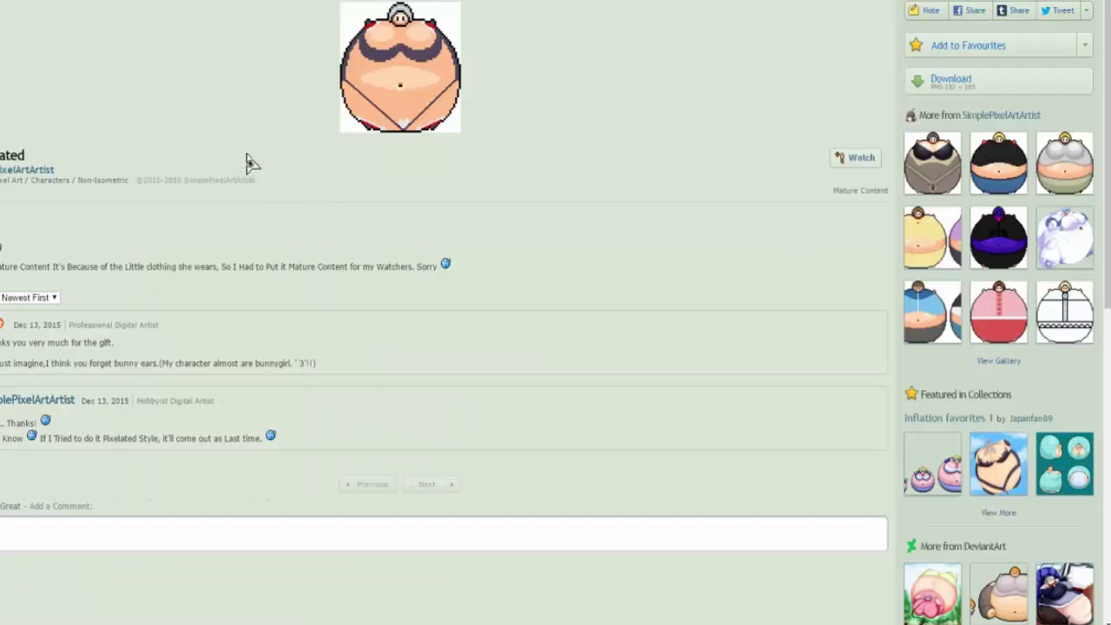
pyautogui.rightClick(2, 26)
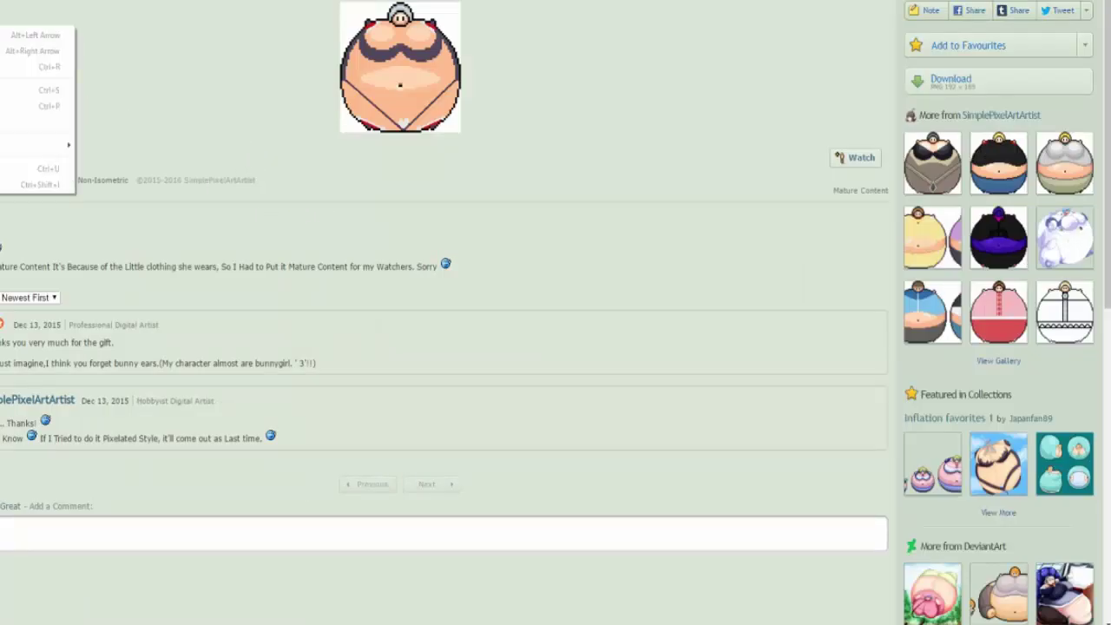
pyautogui.click(34, 34)
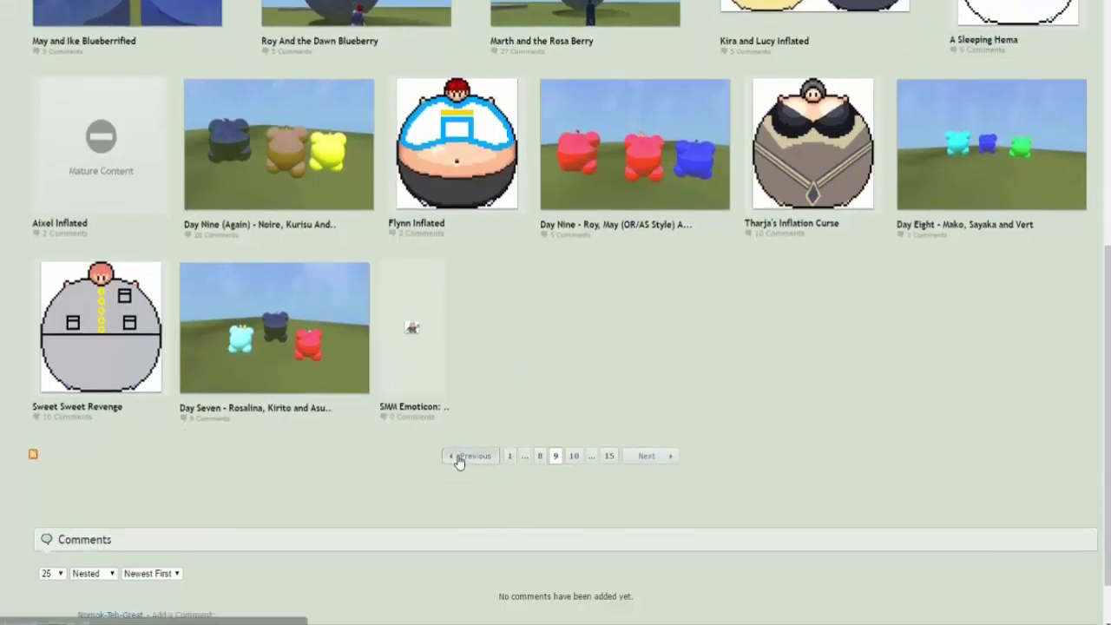
# Step: Step back a gallery page and briefly view the 3DS Badges deviation
pyautogui.click(473, 456)
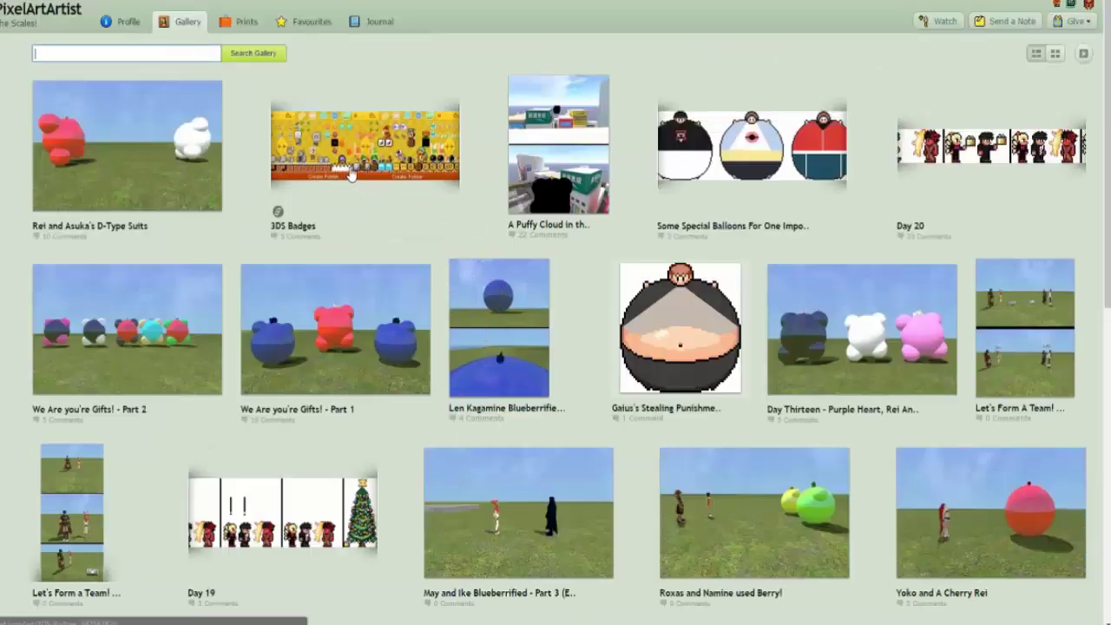
pyautogui.click(351, 170)
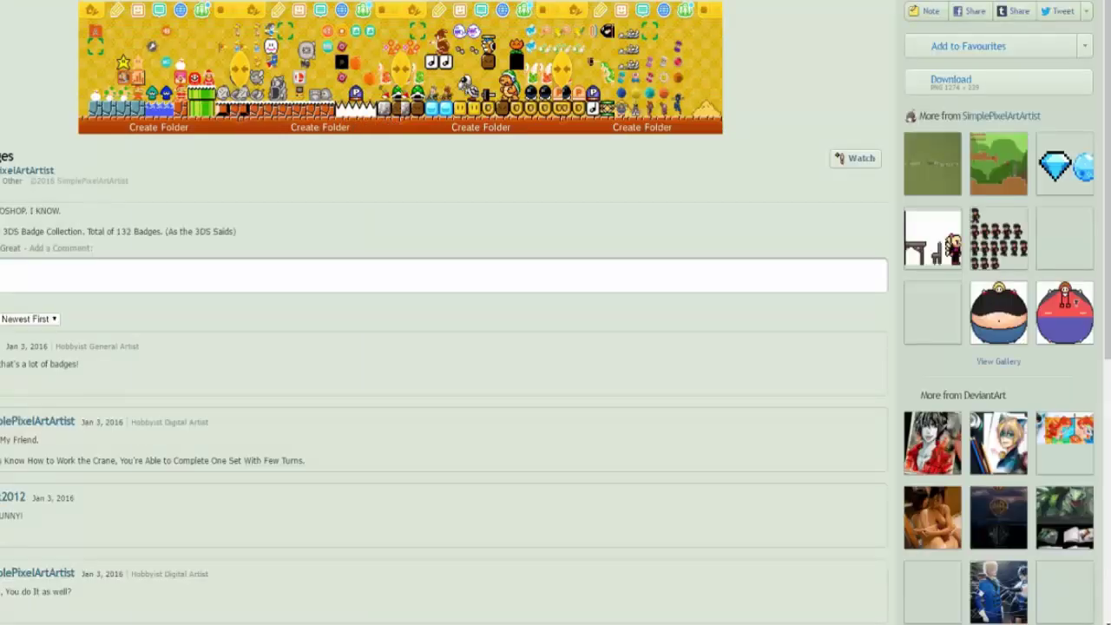
pyautogui.hotkey('alt', 'Left')
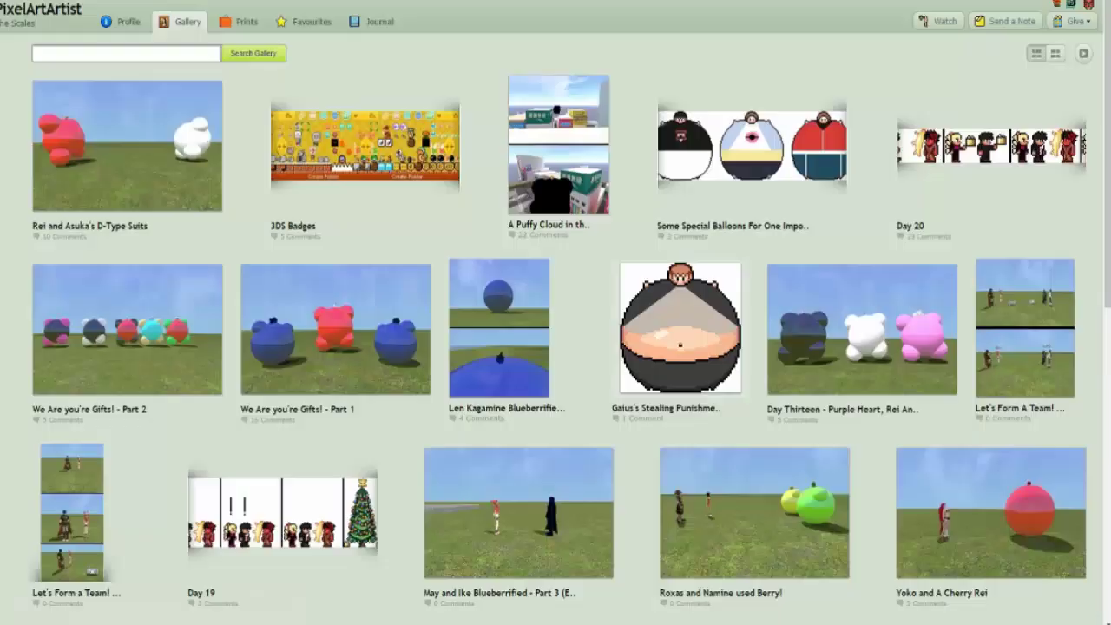
pyautogui.scroll(-5, 301, 285)
pyautogui.scroll(-3, 399, 457)
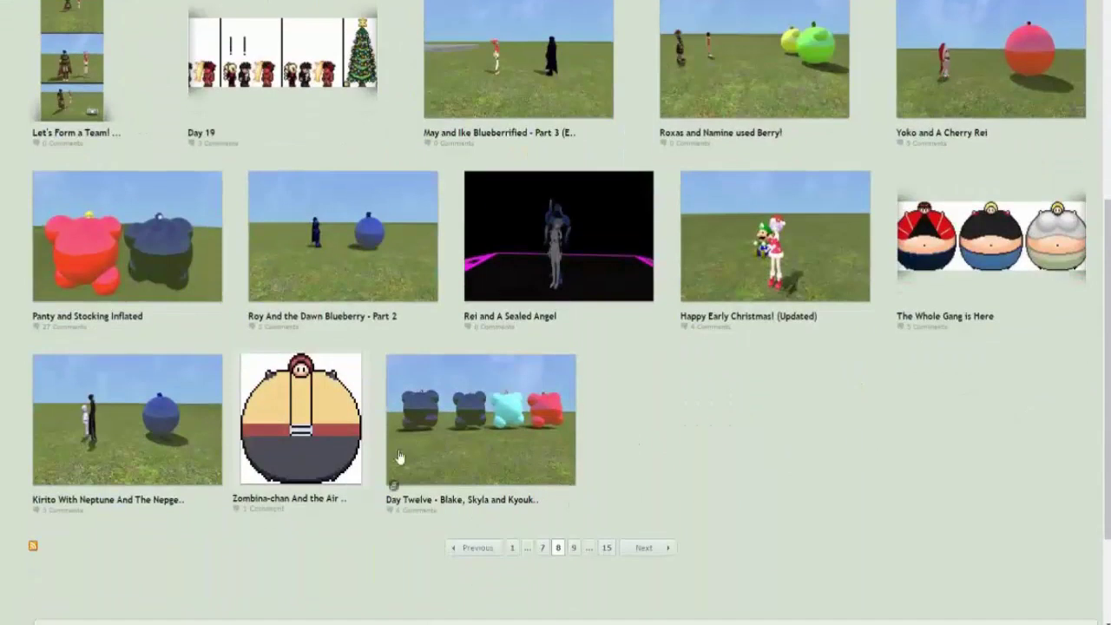
# Step: Step back another page, view FNAF World - Nightmare, and return to gallery page 5
pyautogui.click(477, 552)
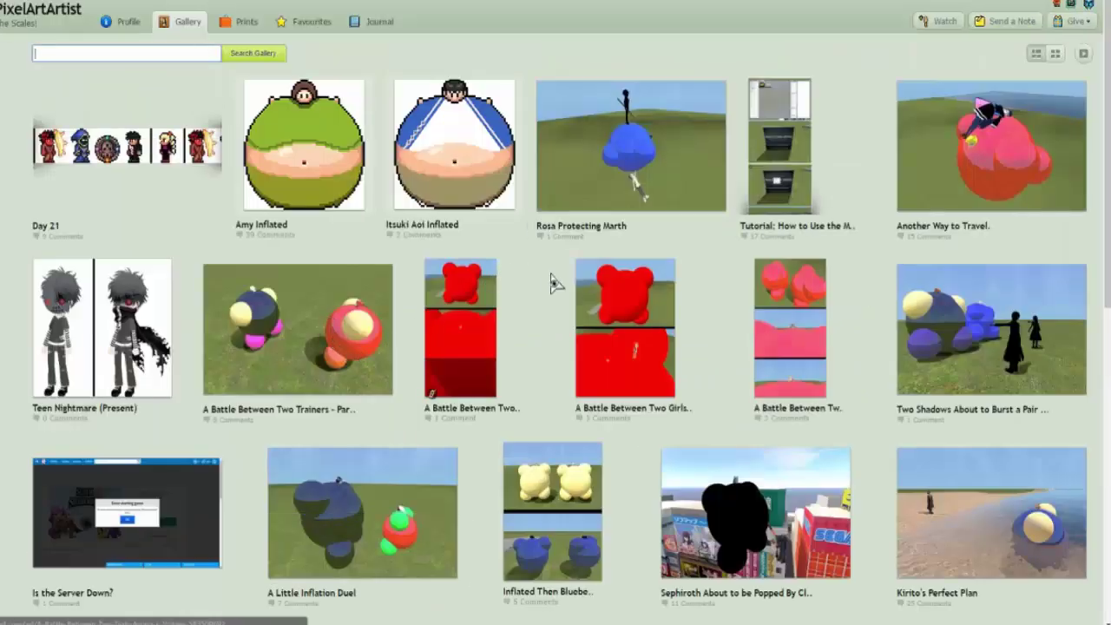
pyautogui.scroll(-2, 448, 469)
pyautogui.scroll(-2, 448, 486)
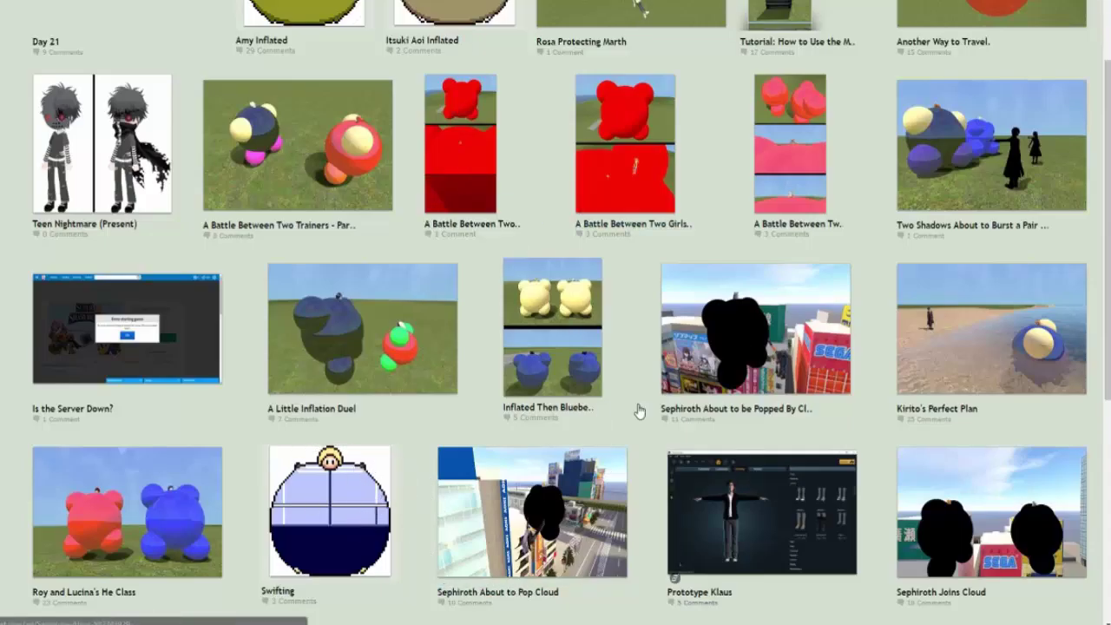
pyautogui.scroll(-2, 608, 599)
pyautogui.scroll(-1, 729, 607)
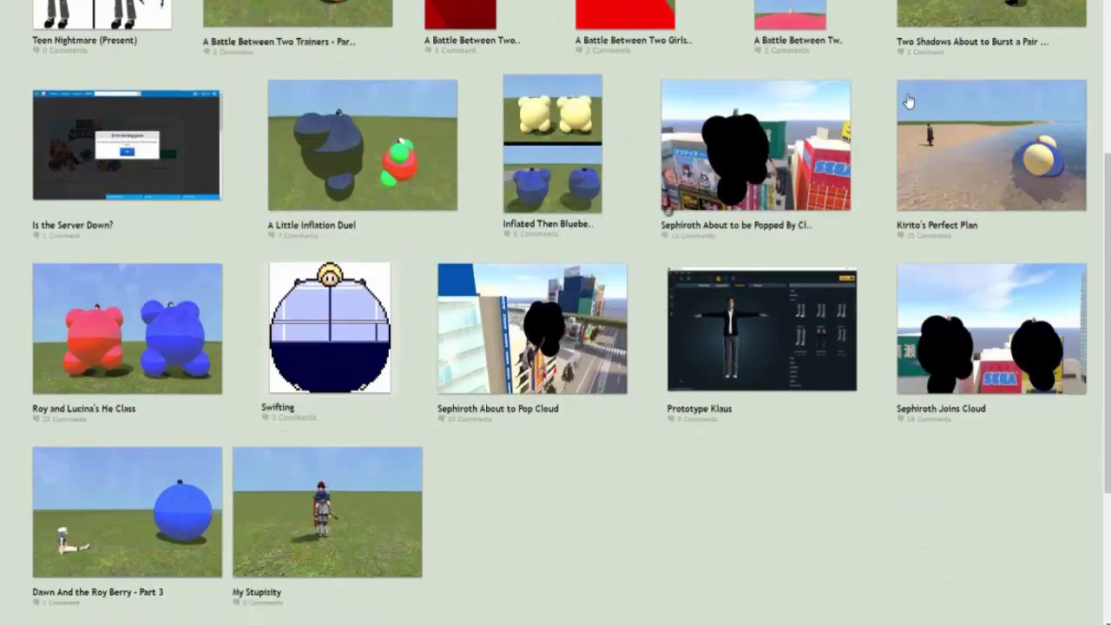
pyautogui.scroll(-3, 740, 386)
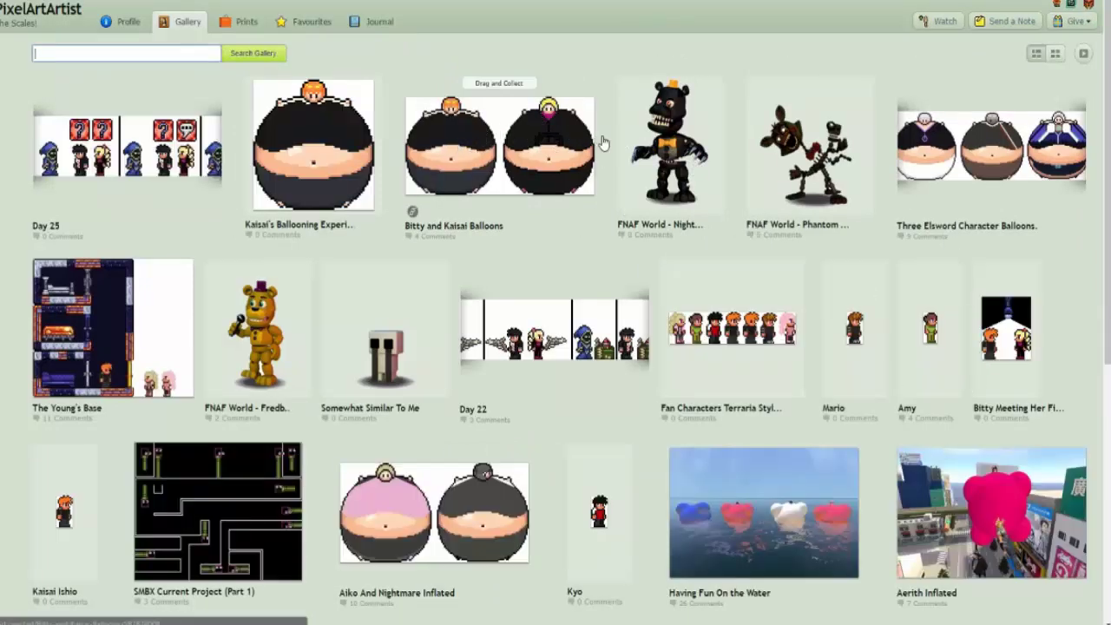
pyautogui.click(673, 130)
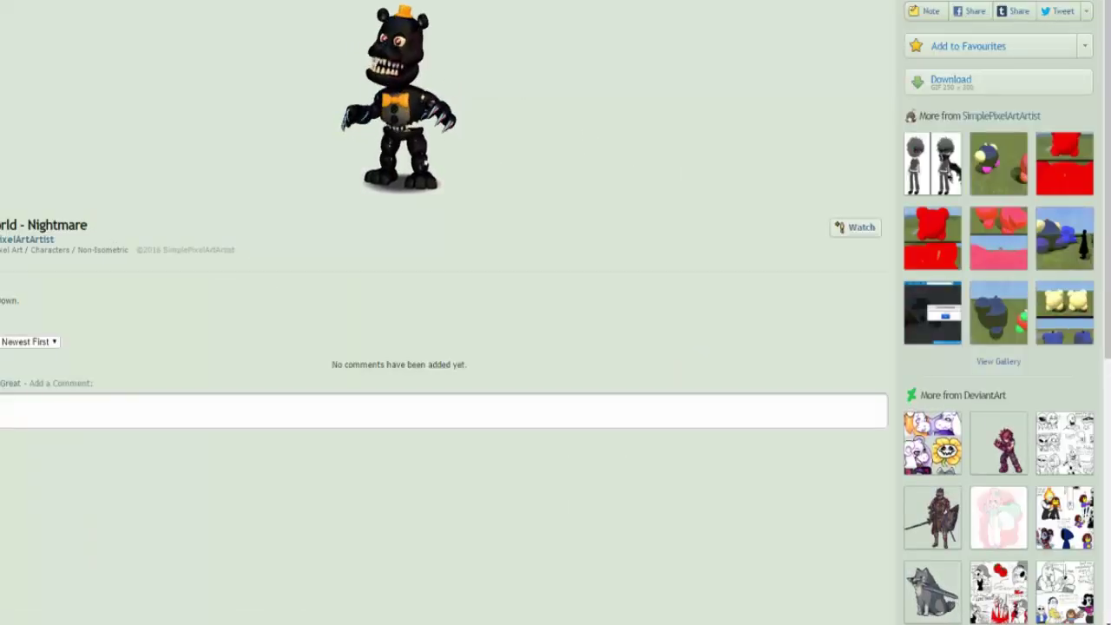
pyautogui.hotkey('alt', 'Left')
pyautogui.scroll(-3, 157, 142)
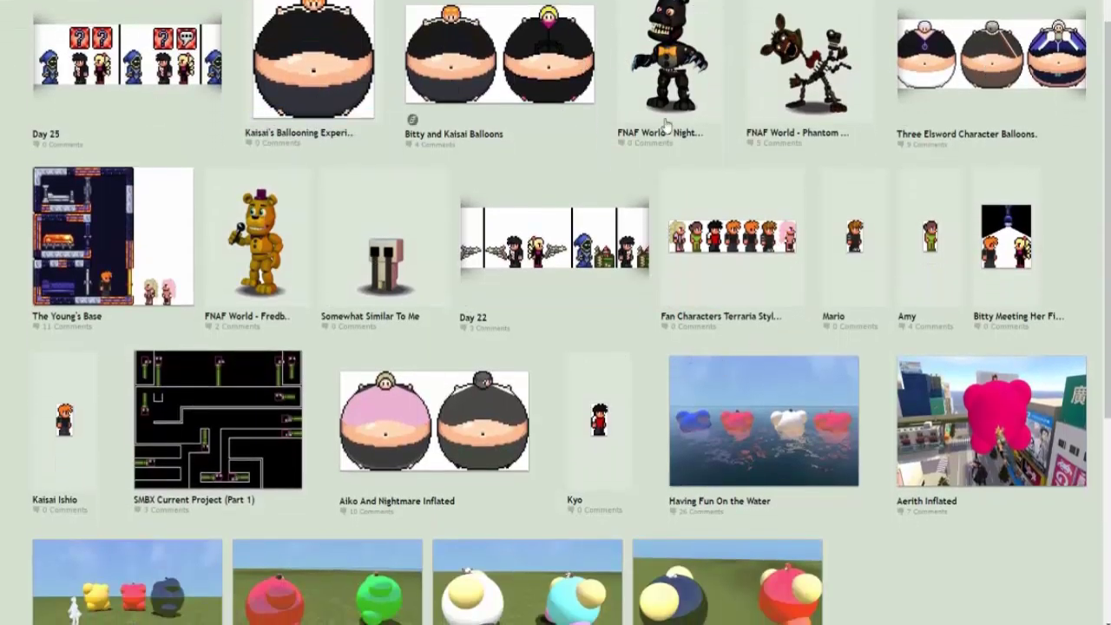
pyautogui.moveTo(668, 57)
pyautogui.scroll(-5, 690, 104)
pyautogui.scroll(-5, 651, 347)
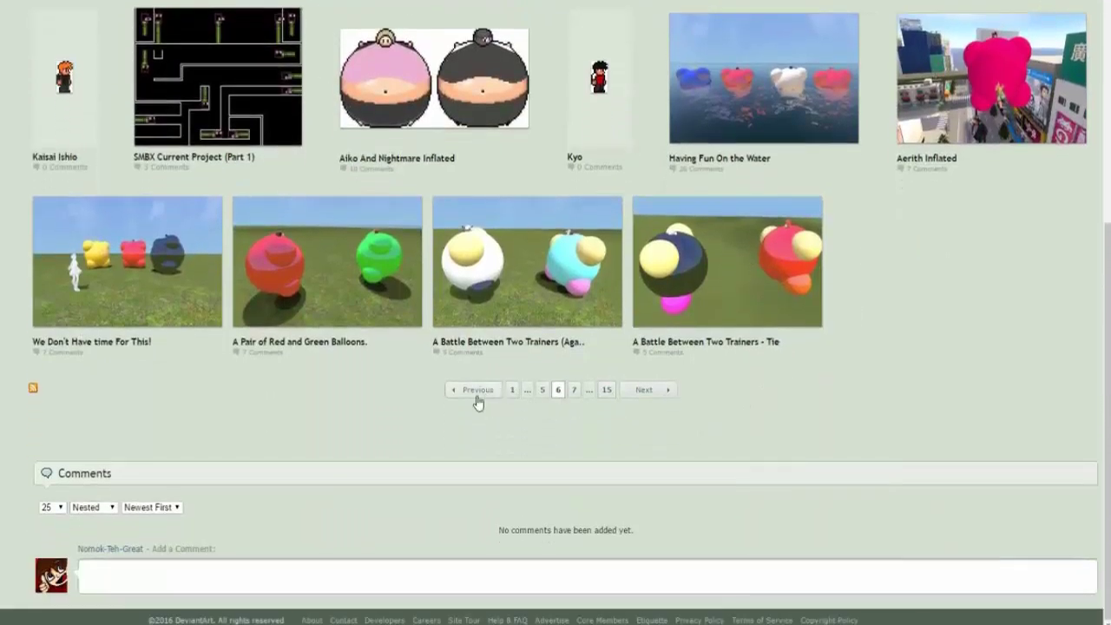
pyautogui.hotkey('alt', 'Left')
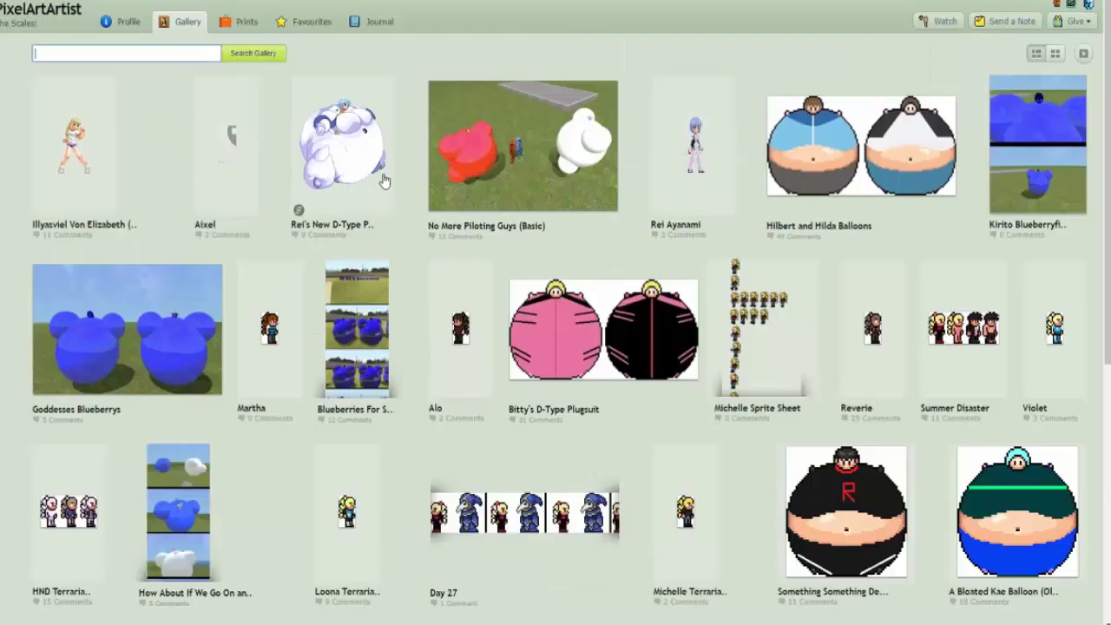
pyautogui.click(343, 143)
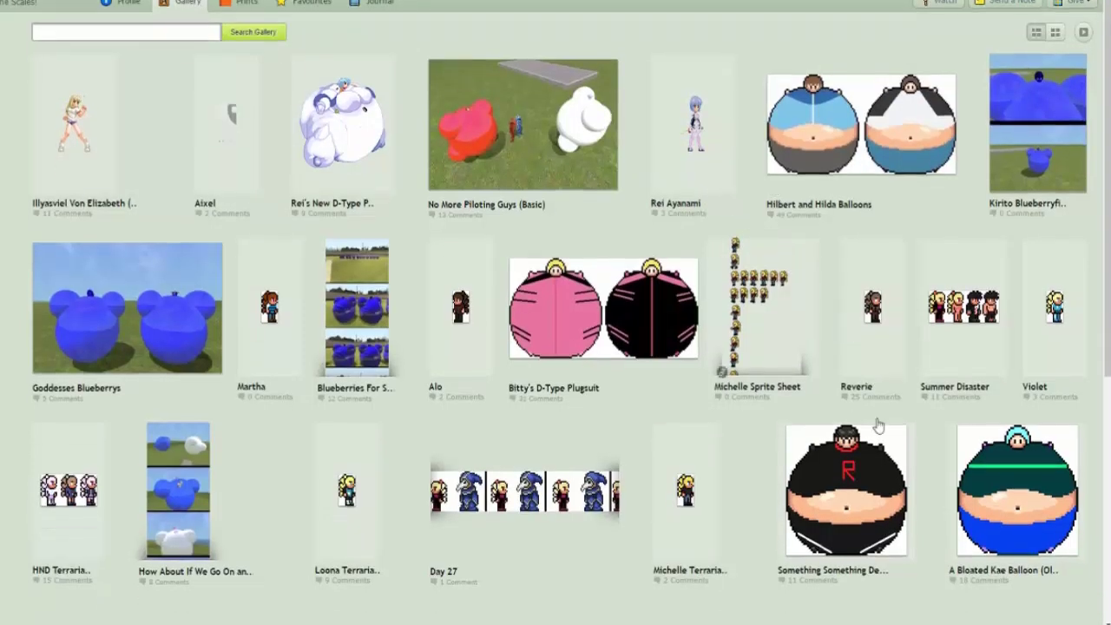
pyautogui.scroll(3, 379, 196)
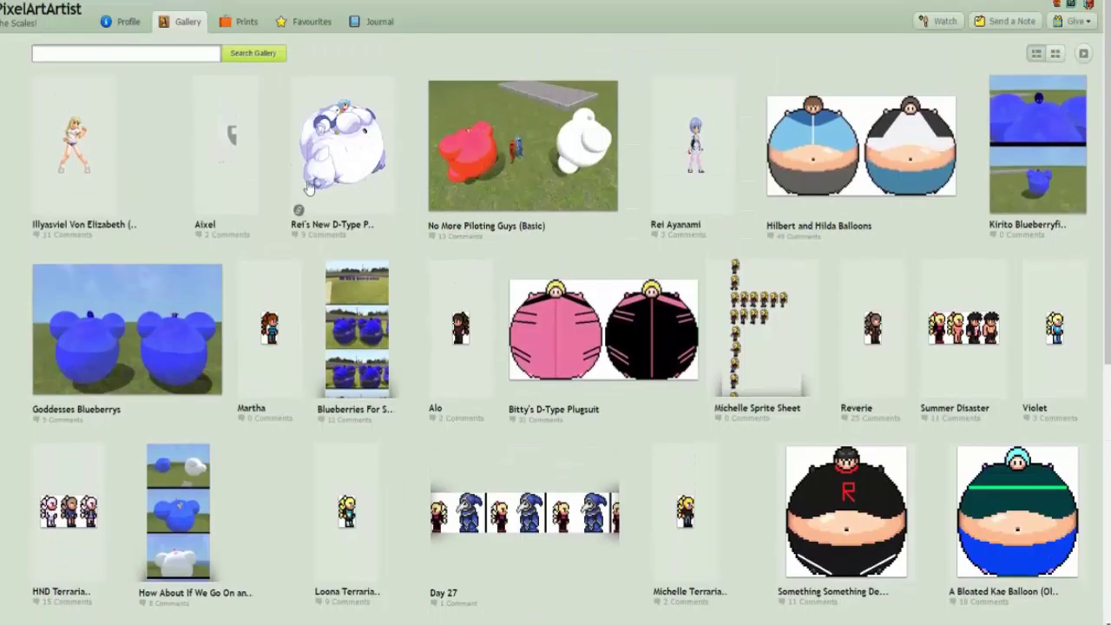
pyautogui.scroll(-3, 250, 226)
pyautogui.scroll(-2, 434, 260)
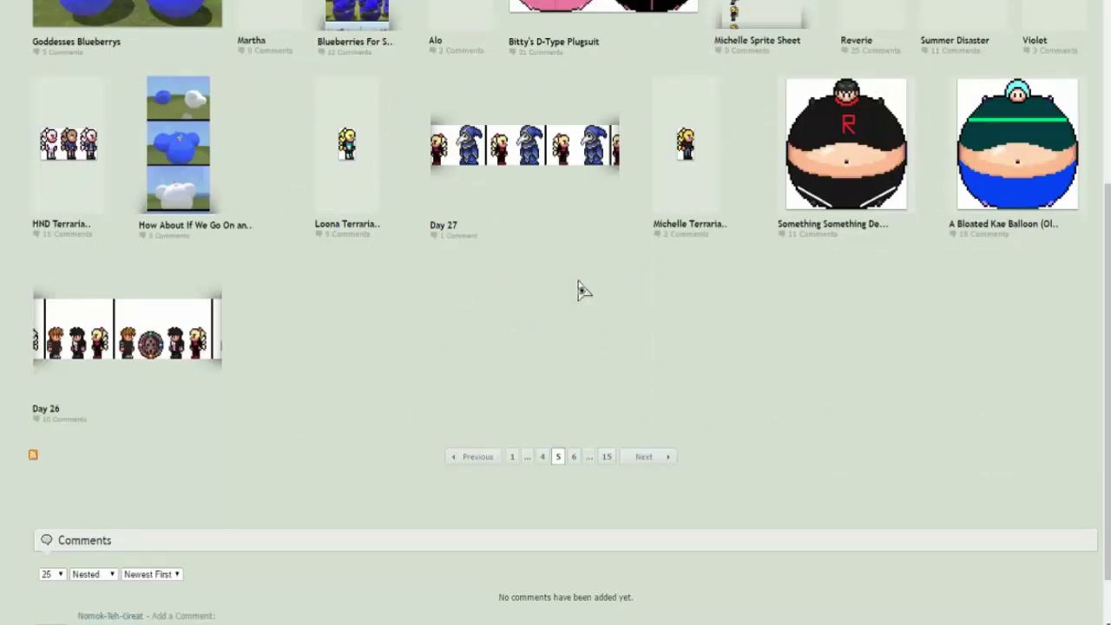
pyautogui.click(475, 456)
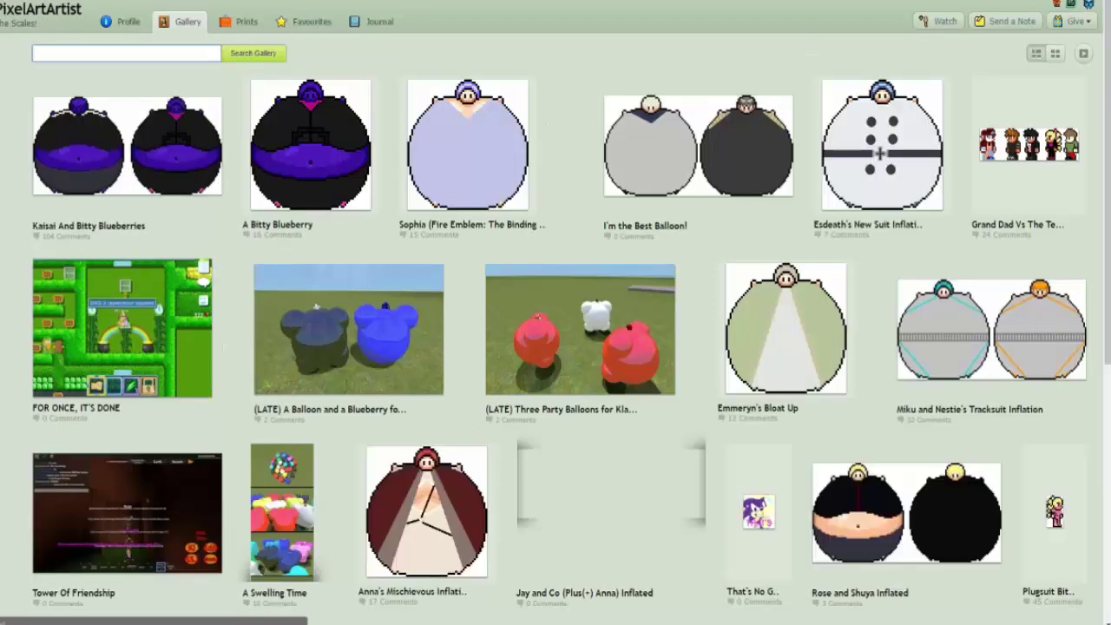
pyautogui.scroll(-3, 556, 347)
pyautogui.scroll(-3, 556, 347)
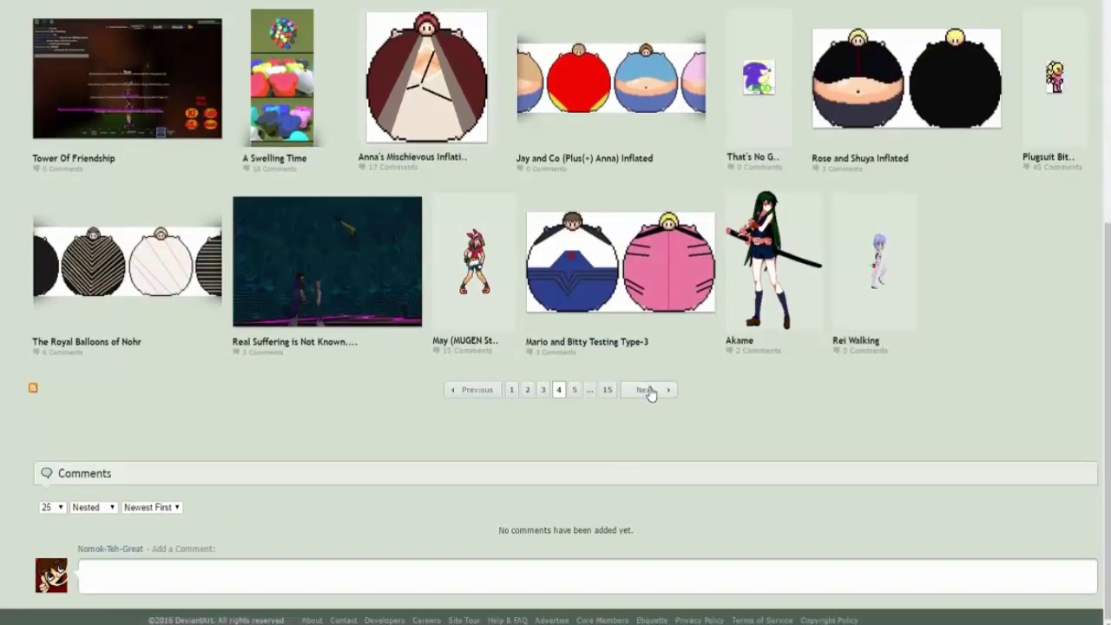
pyautogui.click(649, 390)
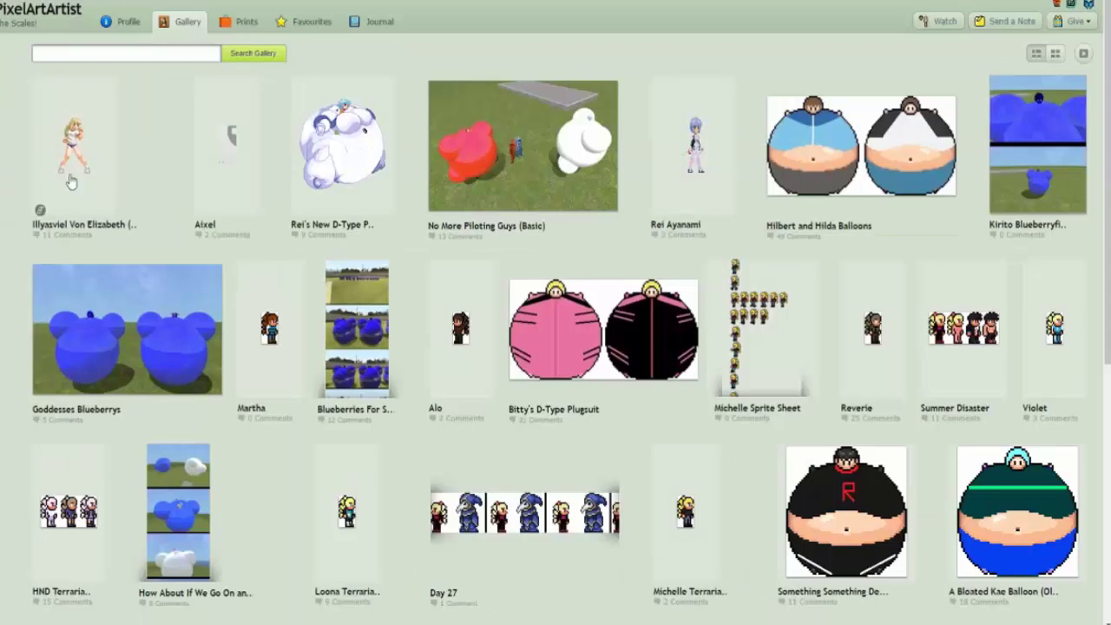
pyautogui.scroll(-8, 510, 390)
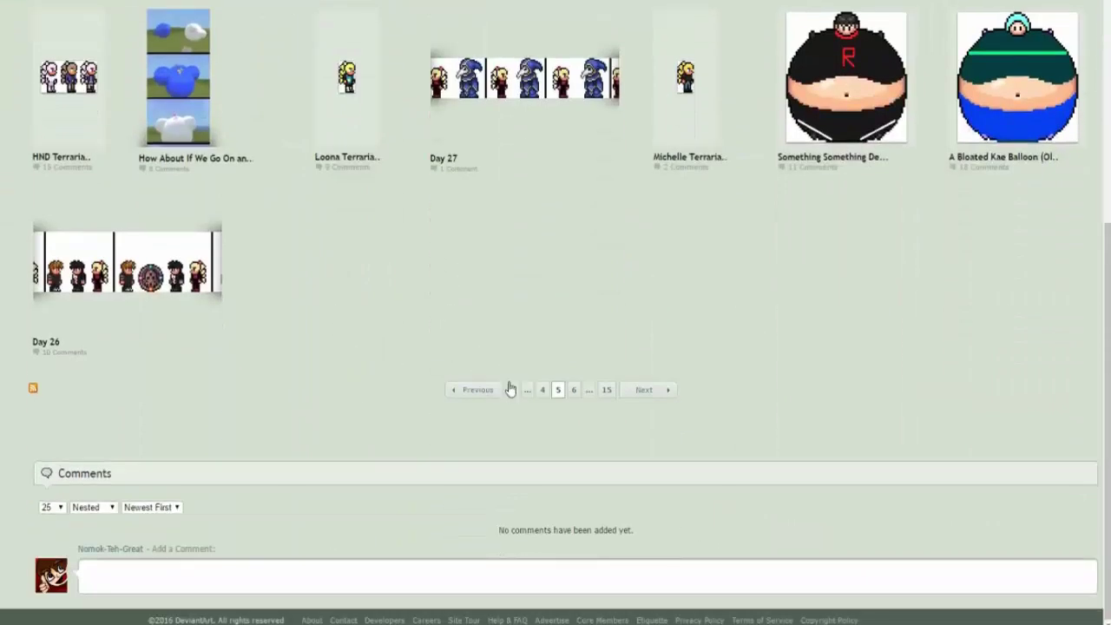
pyautogui.click(447, 390)
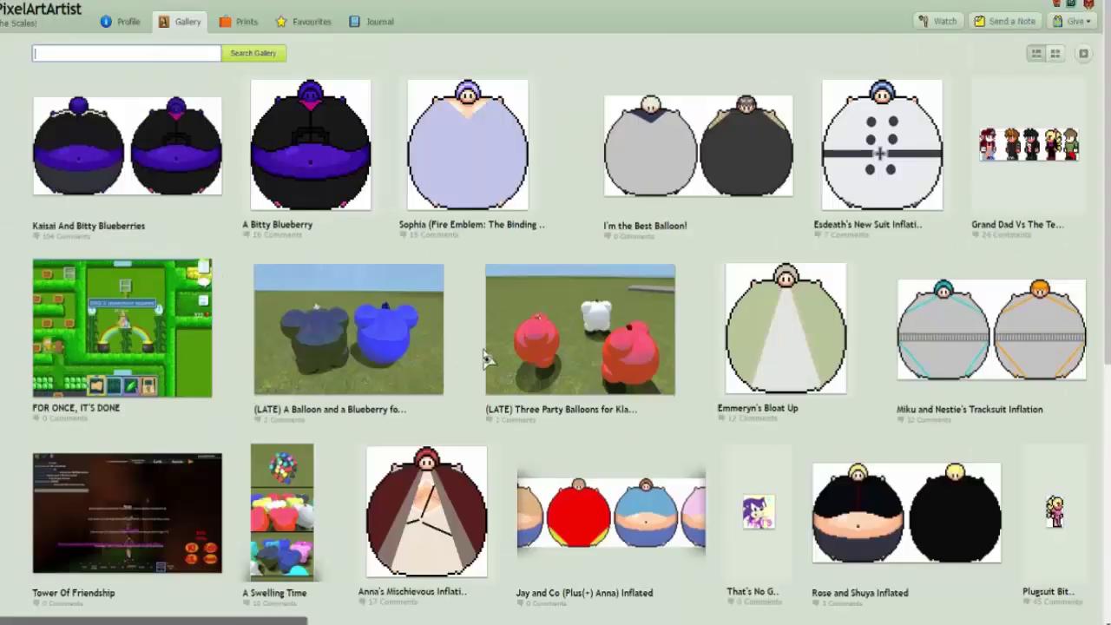
pyautogui.scroll(-8, 486, 359)
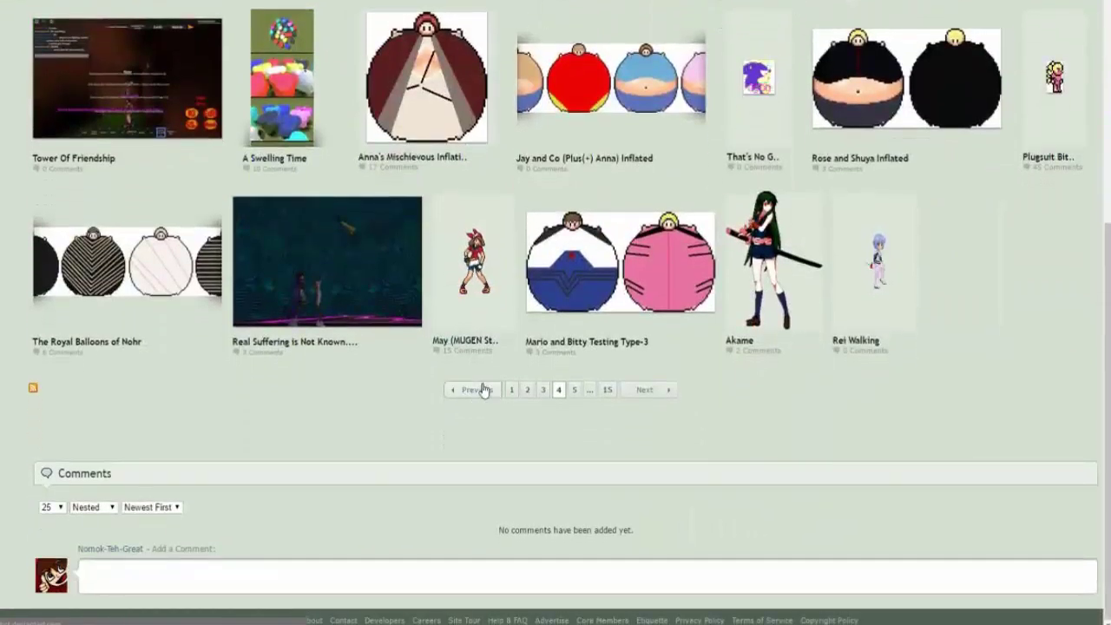
# Step: Page back through the remaining gallery pages to page 1
pyautogui.click(483, 390)
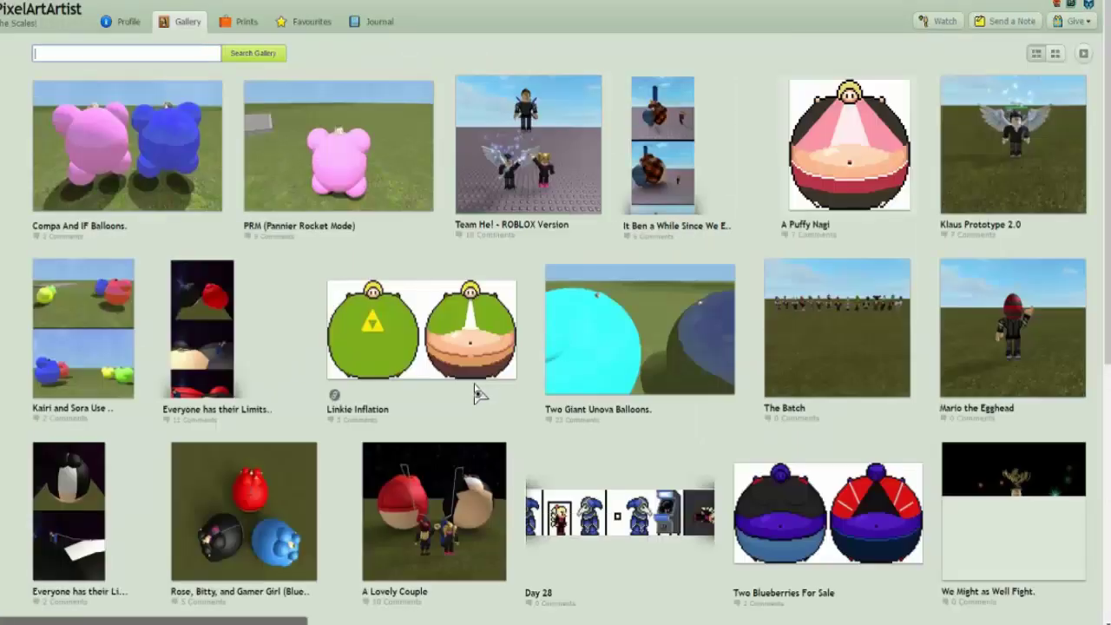
pyautogui.scroll(-8, 475, 393)
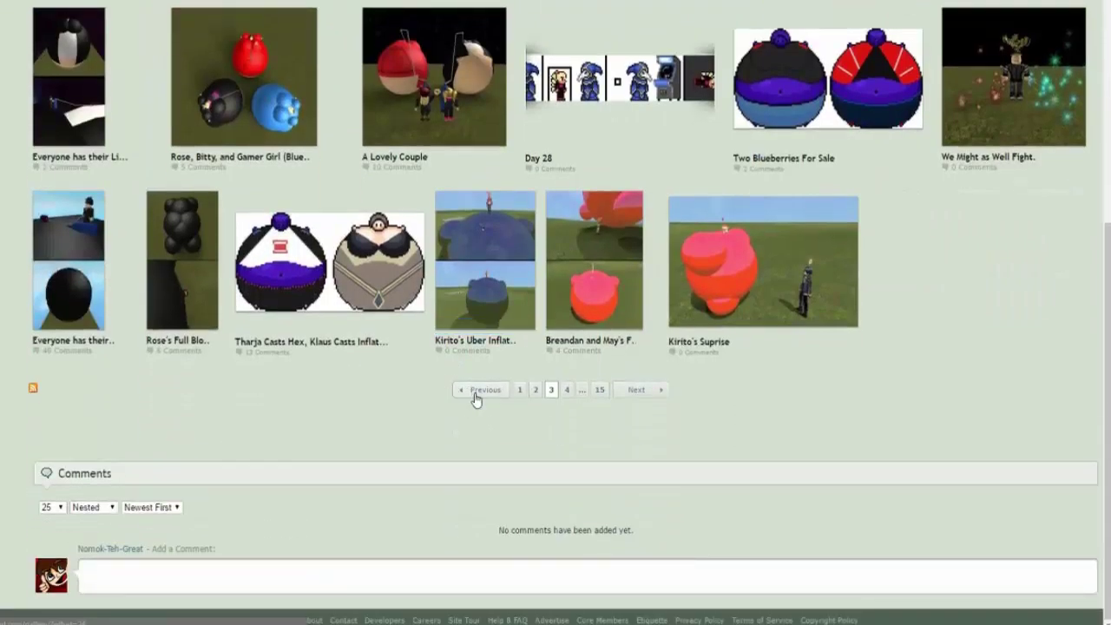
pyautogui.click(476, 390)
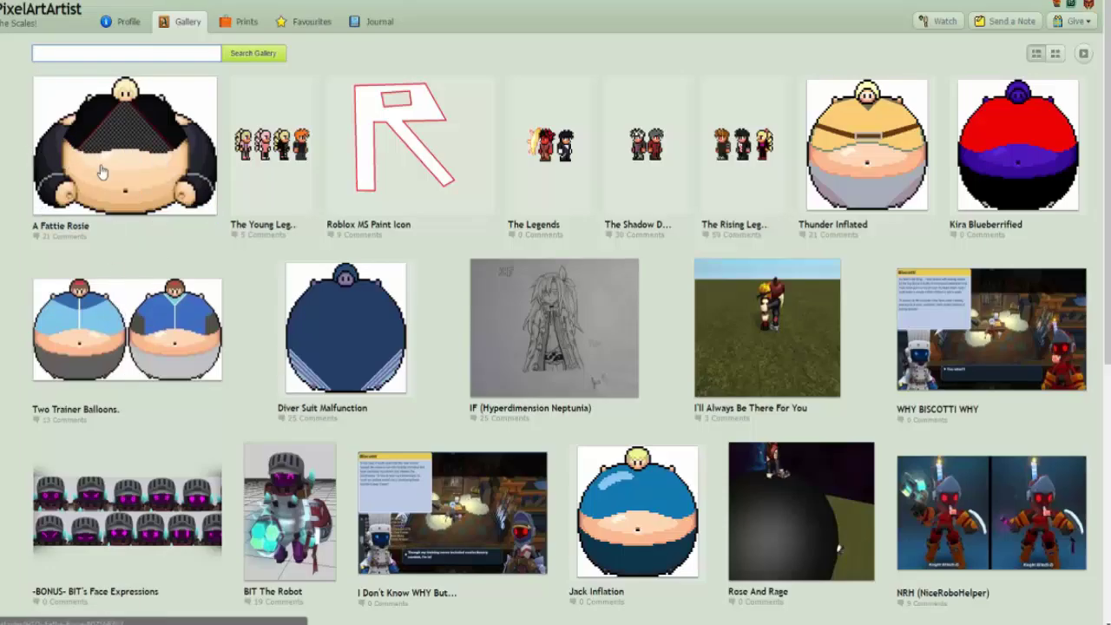
pyautogui.scroll(-1, 363, 326)
pyautogui.scroll(-4, 363, 327)
pyautogui.scroll(-4, 434, 347)
pyautogui.scroll(-2, 478, 391)
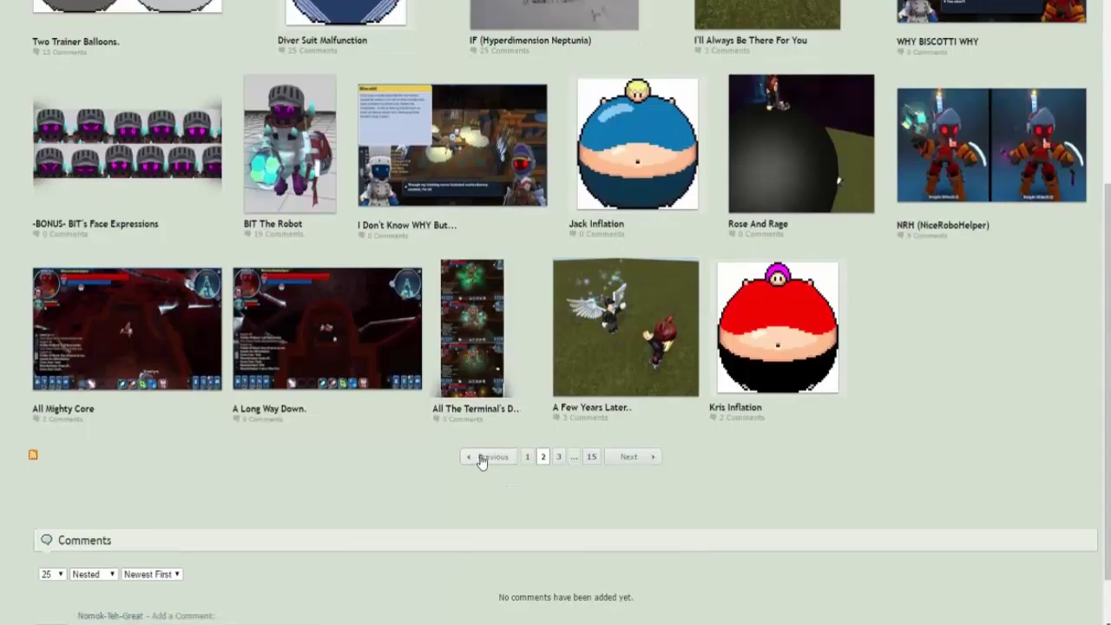
pyautogui.click(483, 459)
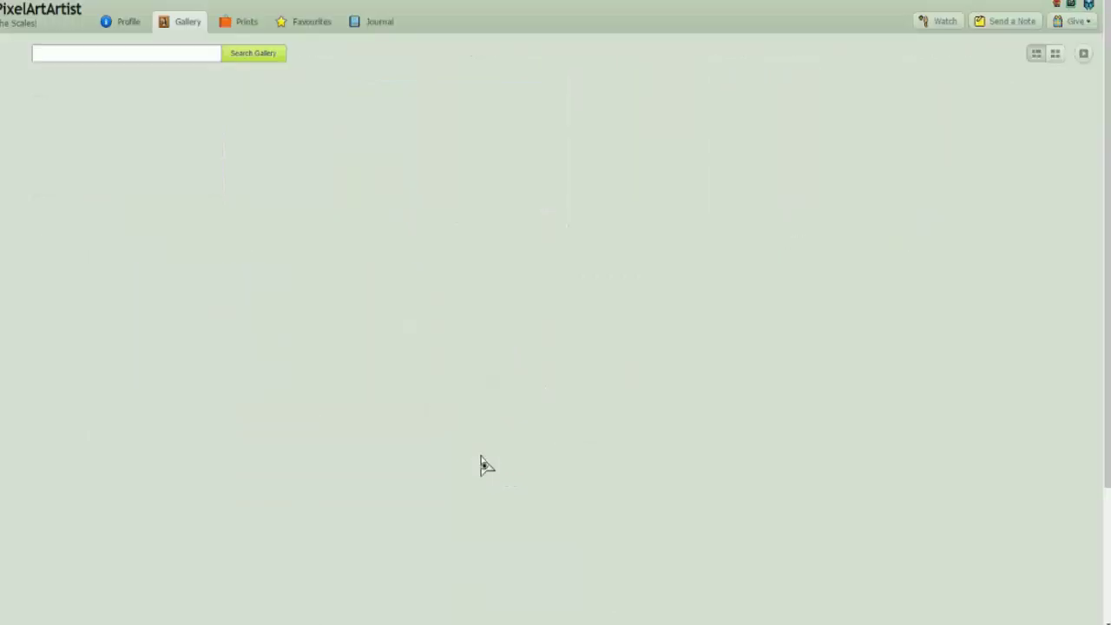
pyautogui.scroll(-4, 418, 393)
pyautogui.scroll(-3, 408, 434)
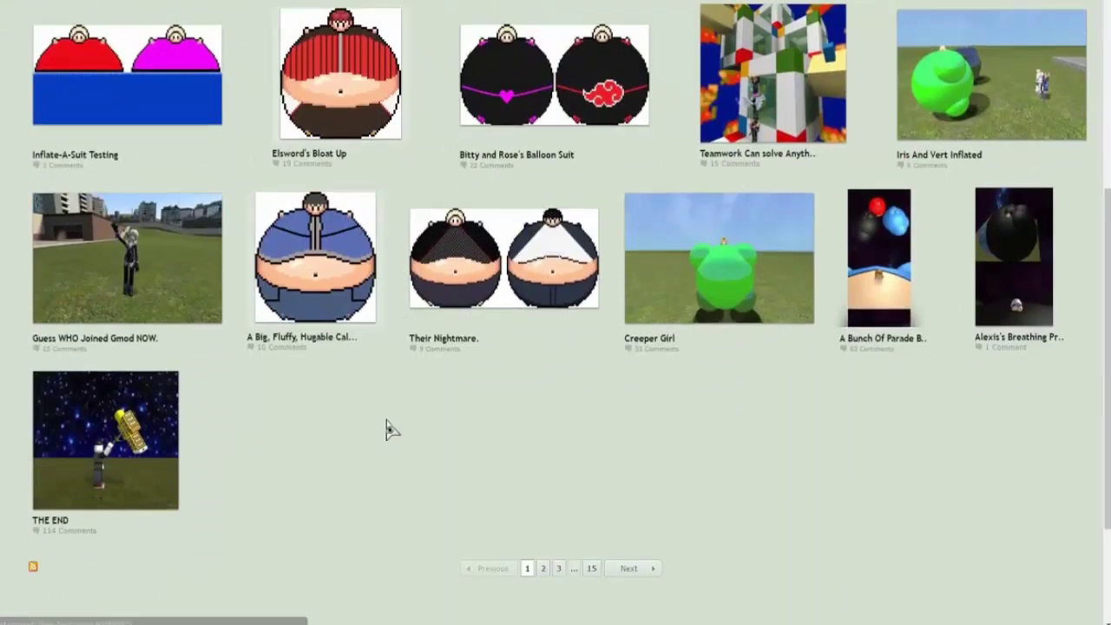
pyautogui.scroll(-1, 399, 486)
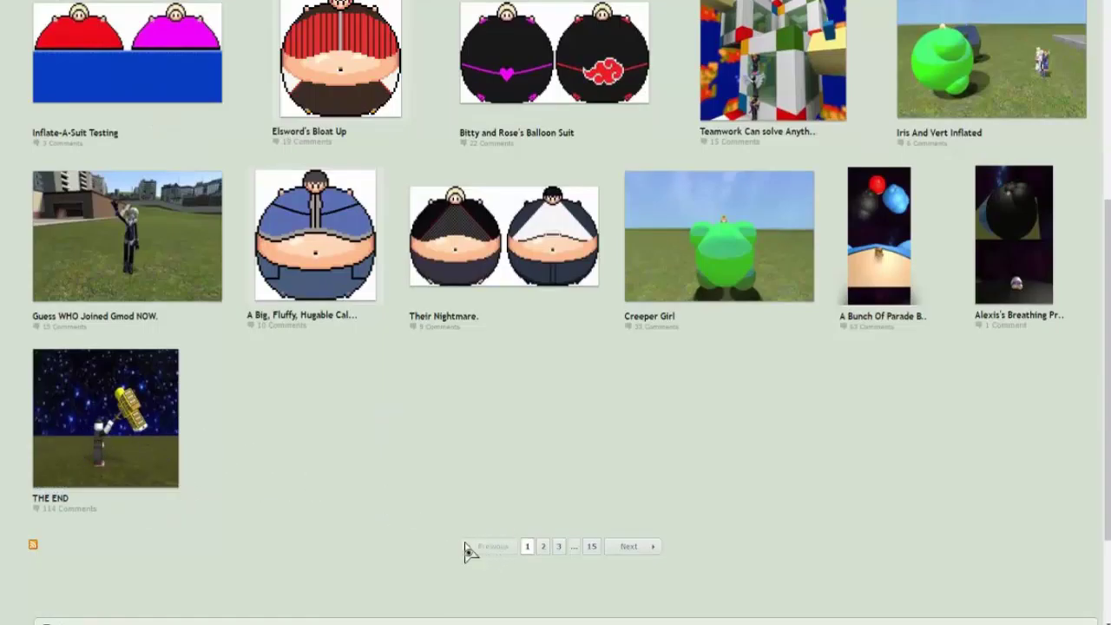
pyautogui.scroll(-2, 399, 486)
pyautogui.scroll(3, 261, 391)
pyautogui.scroll(5, 174, 391)
pyautogui.scroll(4, 157, 390)
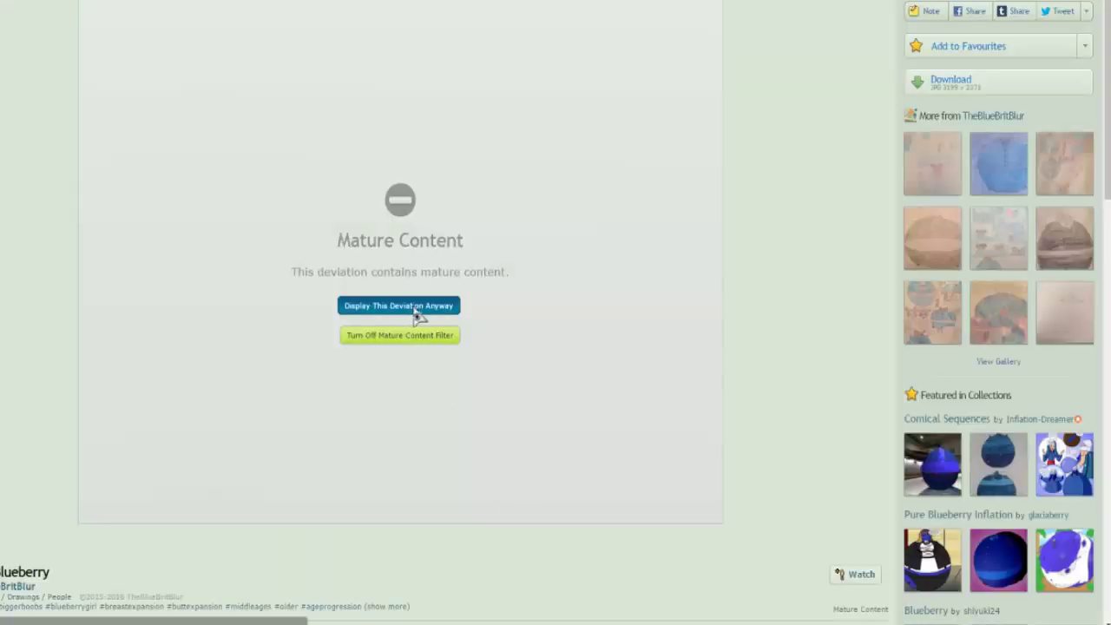
# Step: Reveal the mature-filtered Blueberry artwork with 'Display This Deviation Anyway'
pyautogui.click(415, 305)
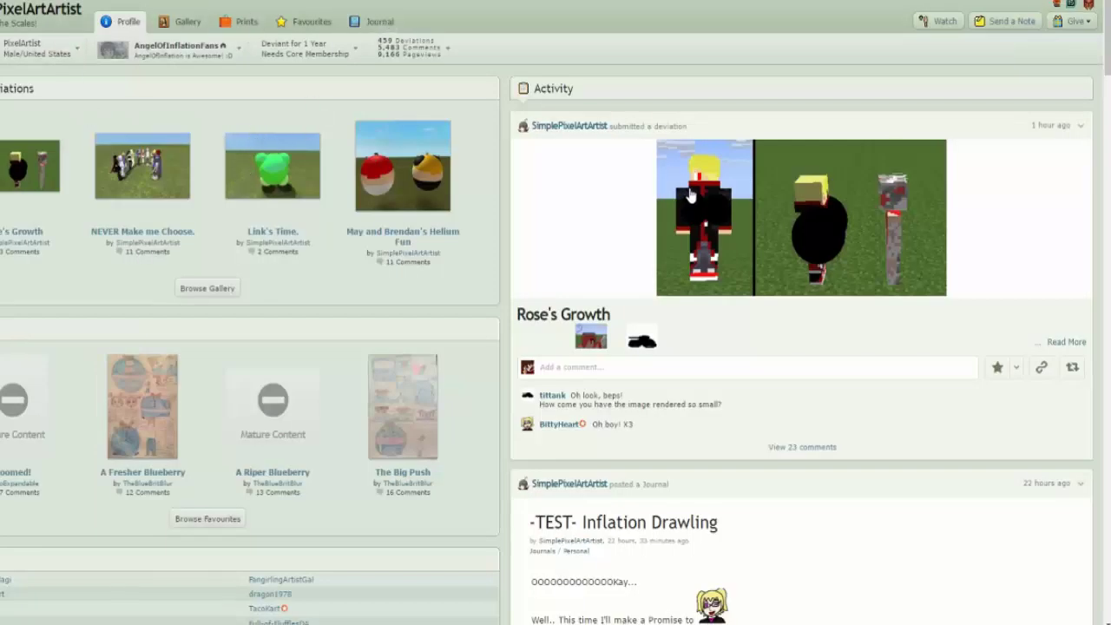
pyautogui.click(755, 236)
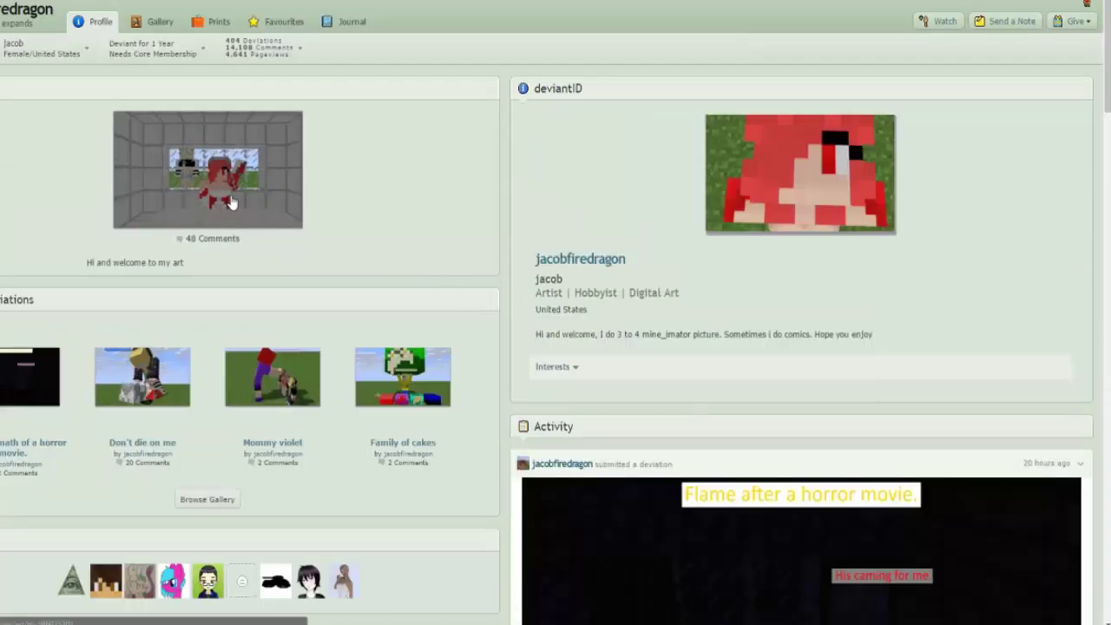
pyautogui.click(222, 213)
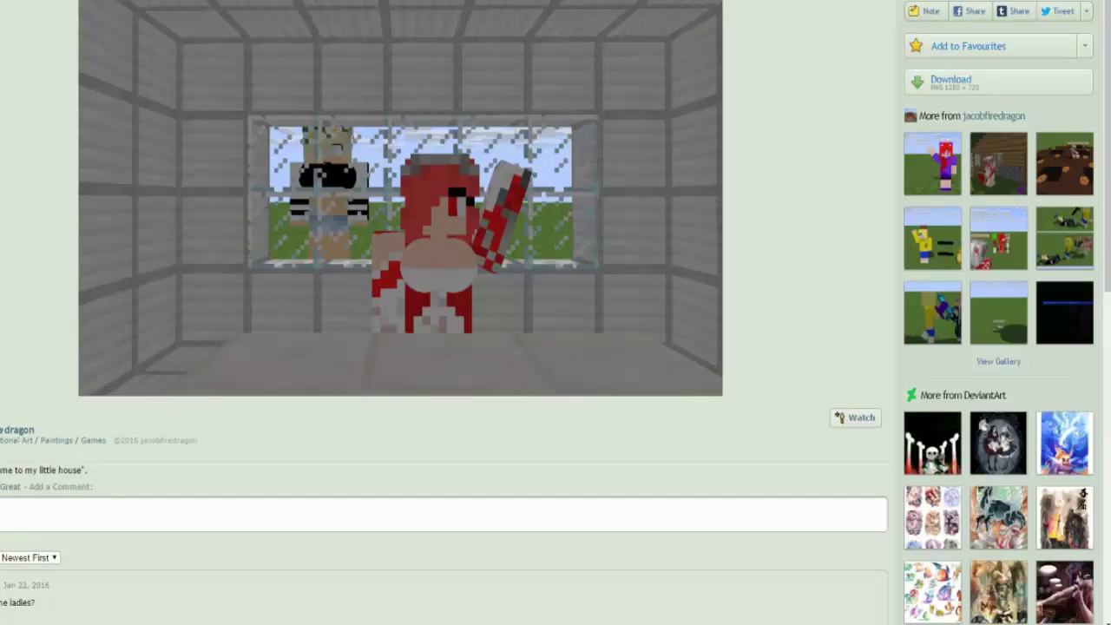
pyautogui.hotkey('alt', 'Left')
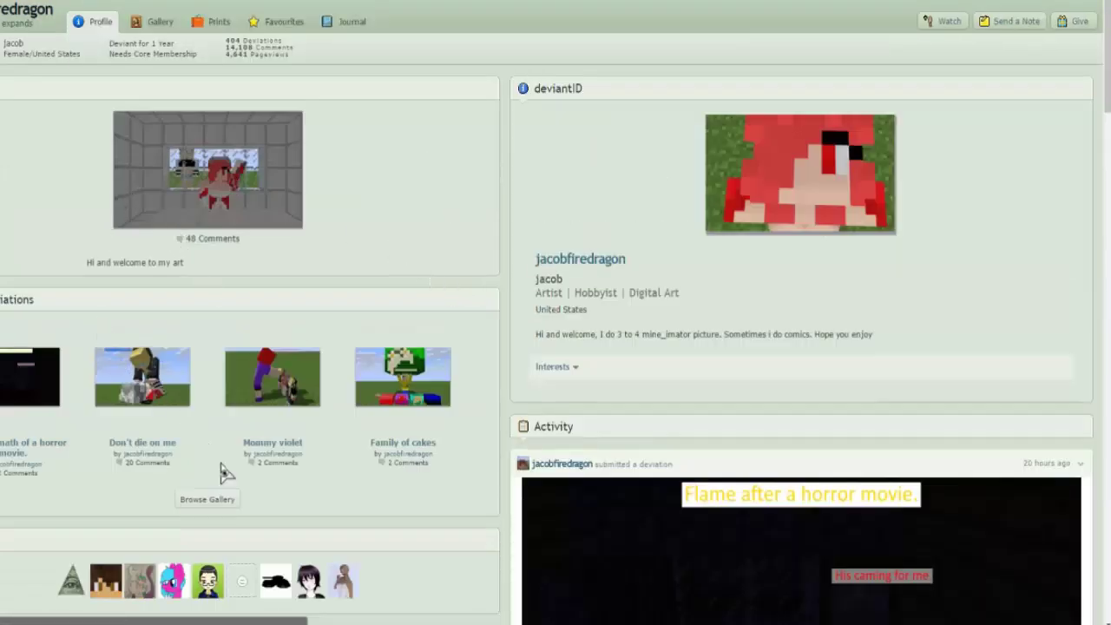
pyautogui.click(217, 499)
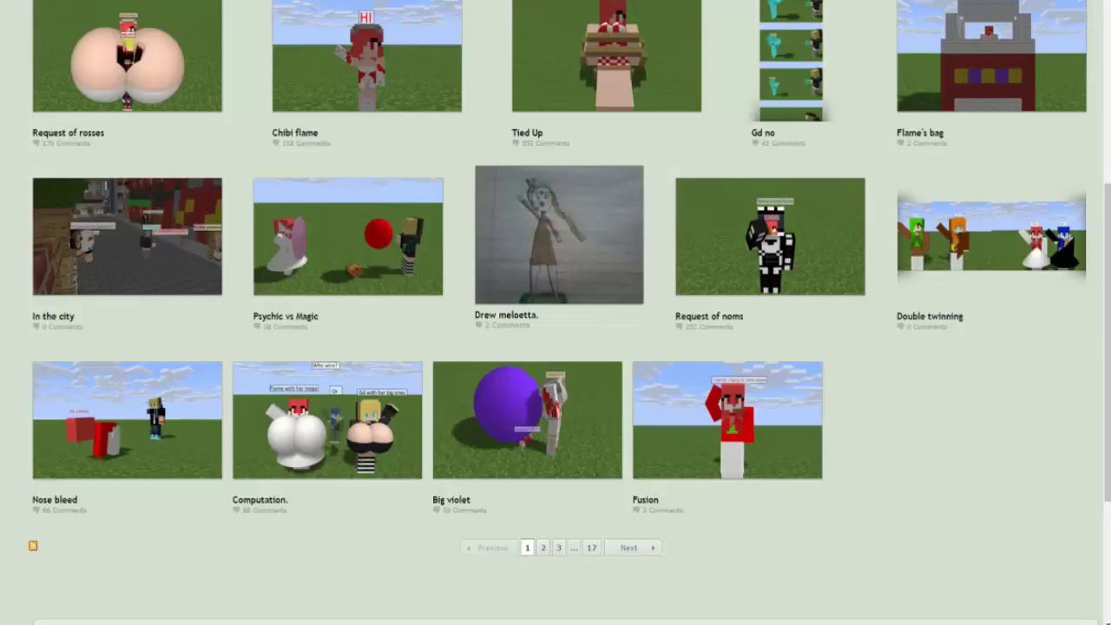
pyautogui.scroll(10, 555, 313)
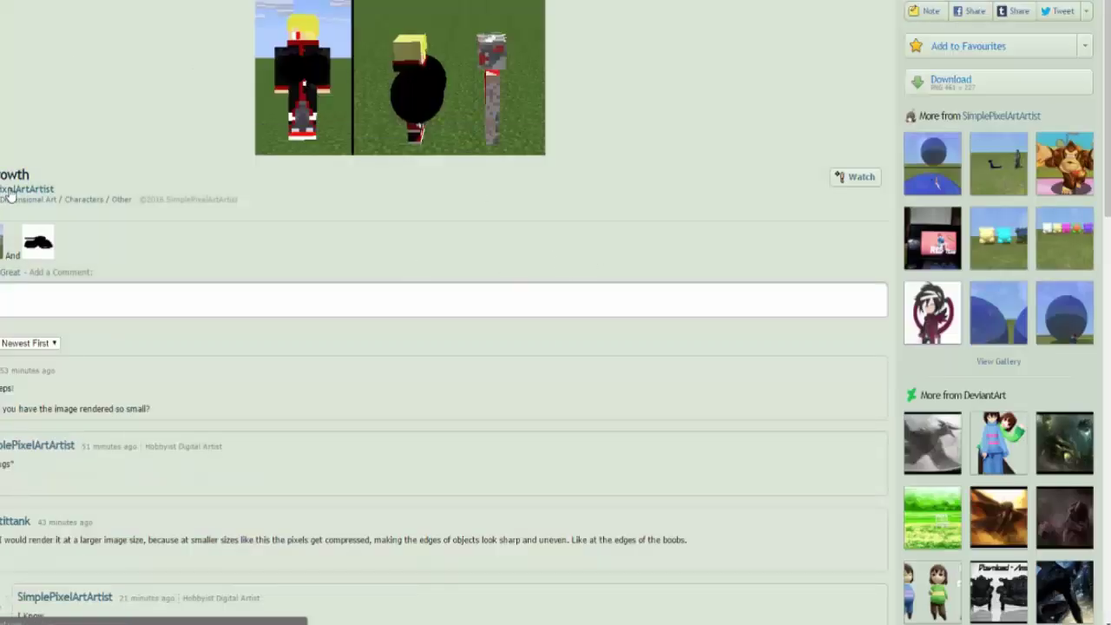
# Step: Return to the artist's profile and view May and Brendan's Helium Fun
pyautogui.click(3, 191)
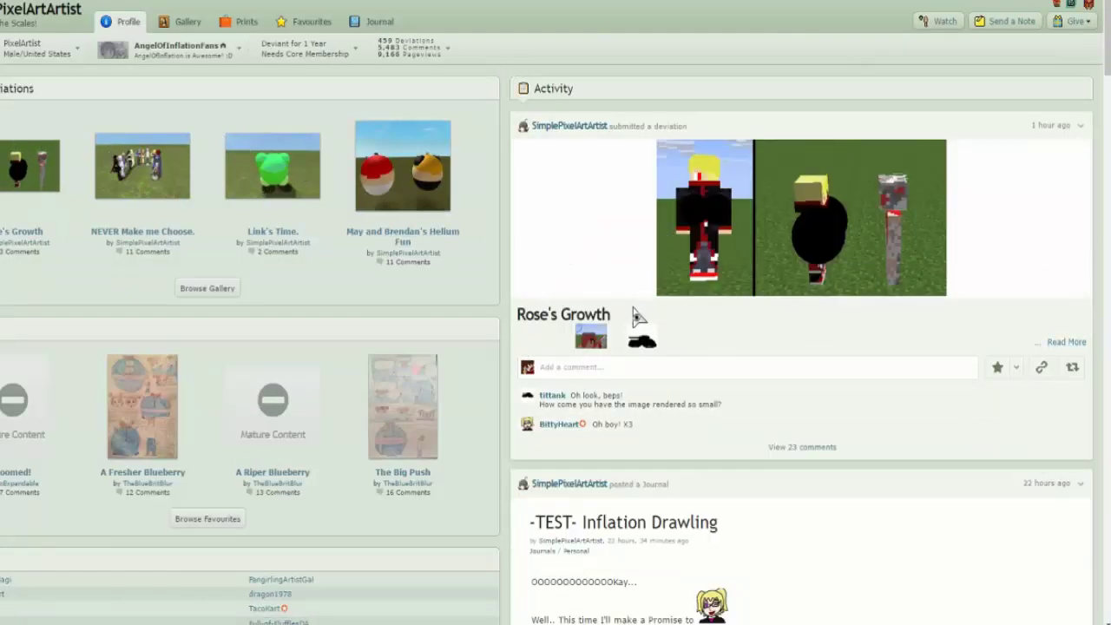
pyautogui.scroll(-1, 636, 317)
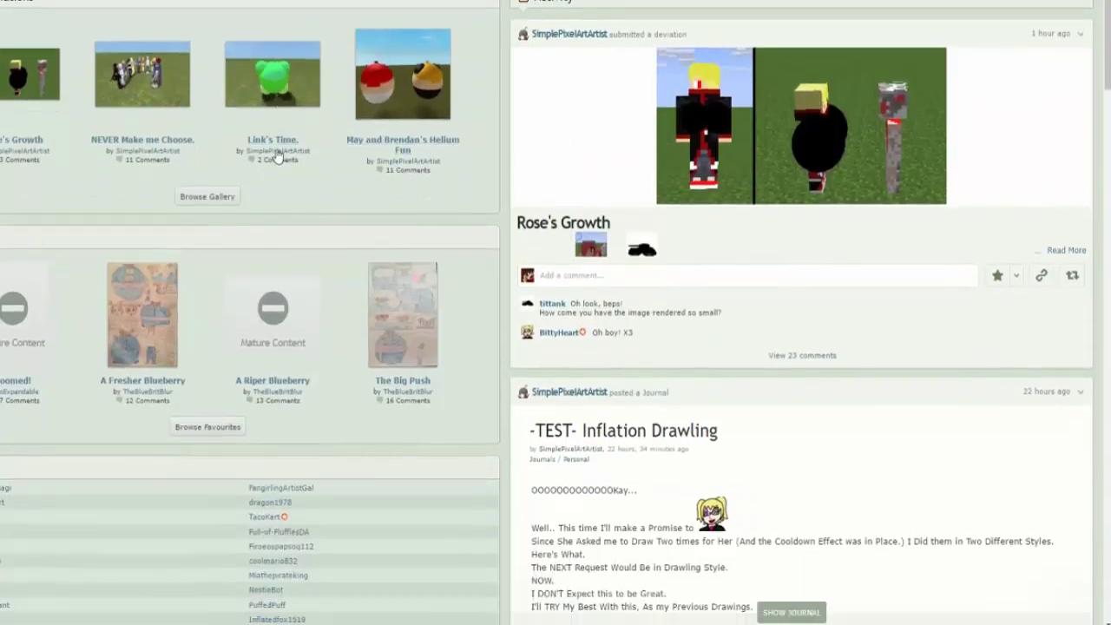
pyautogui.click(408, 104)
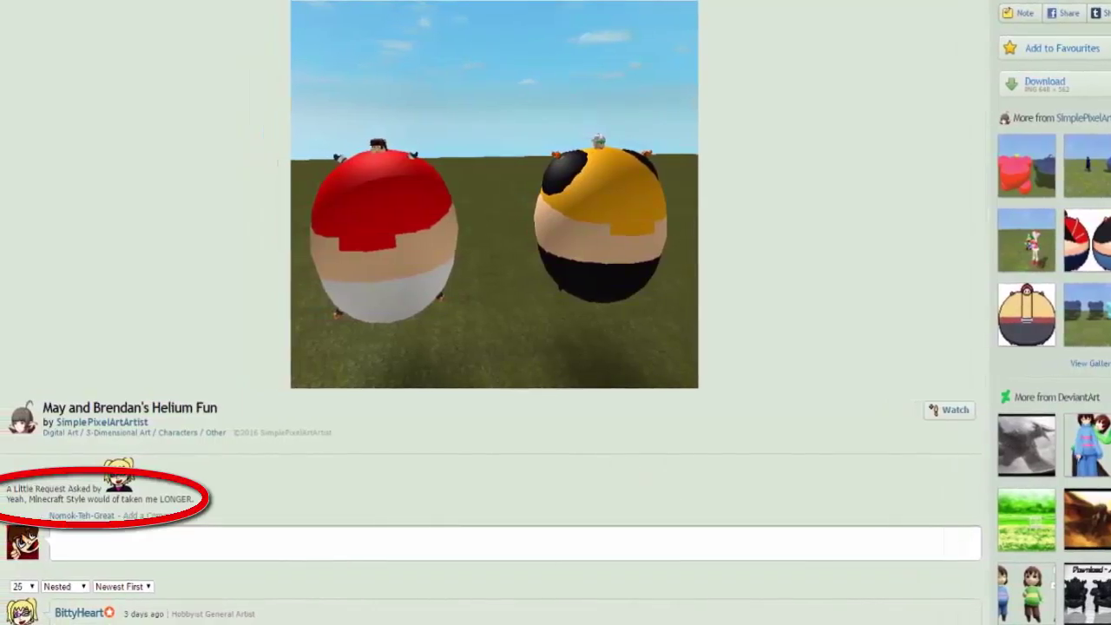
pyautogui.scroll(-2, 923, 291)
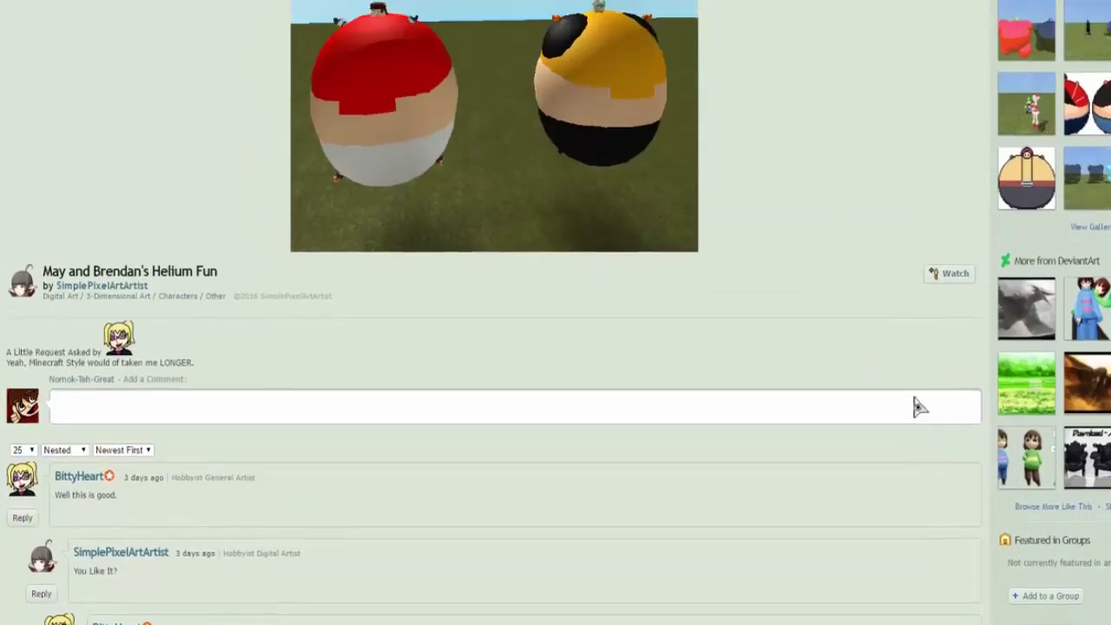
pyautogui.scroll(1, 899, 352)
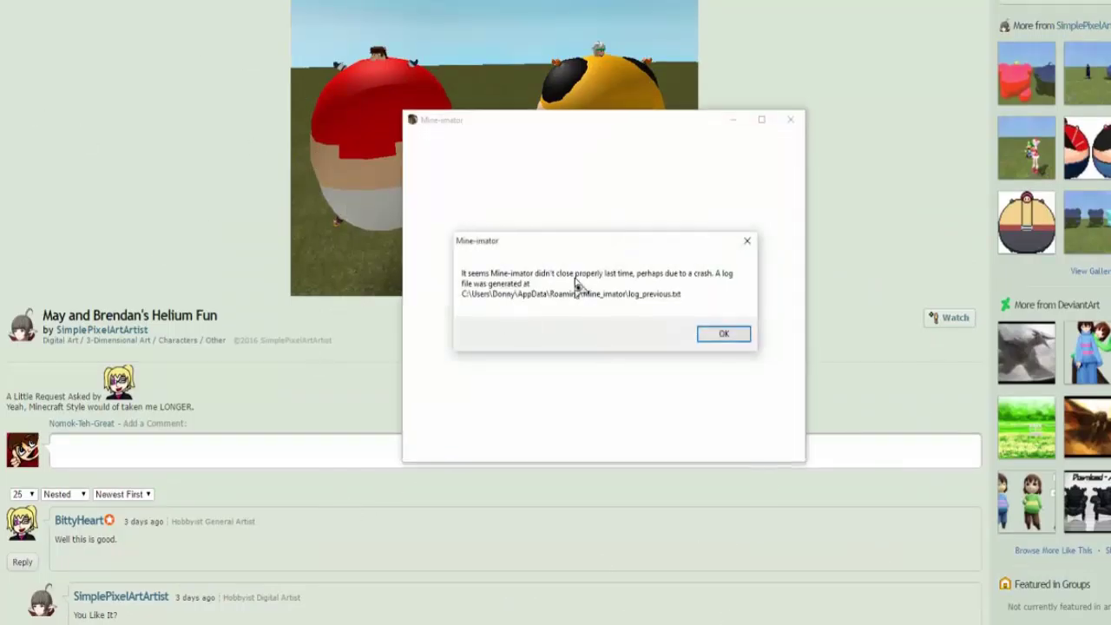
# Step: Dismiss the crash notice, decline the crash report, and create the new project 'Cancer'
pyautogui.click(723, 333)
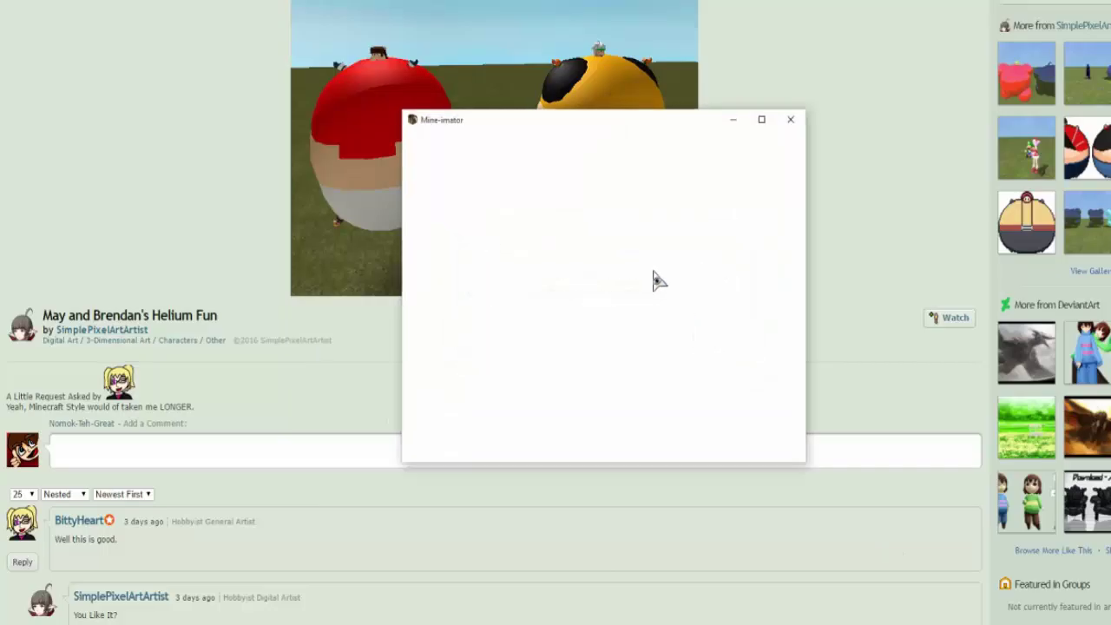
pyautogui.click(675, 311)
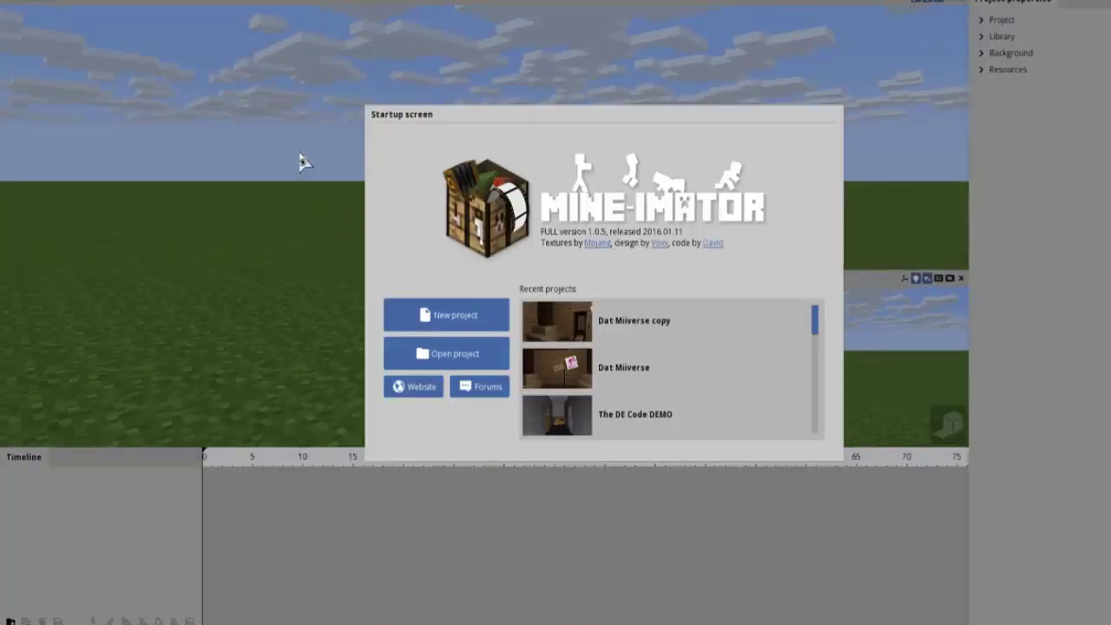
pyautogui.click(460, 315)
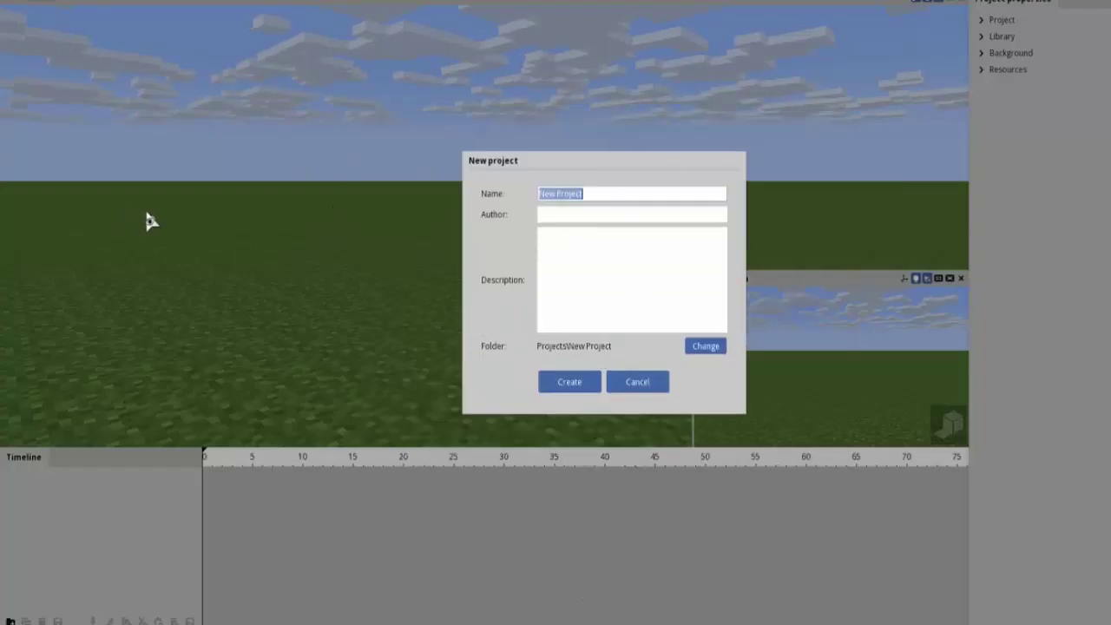
pyautogui.write('Cancer')
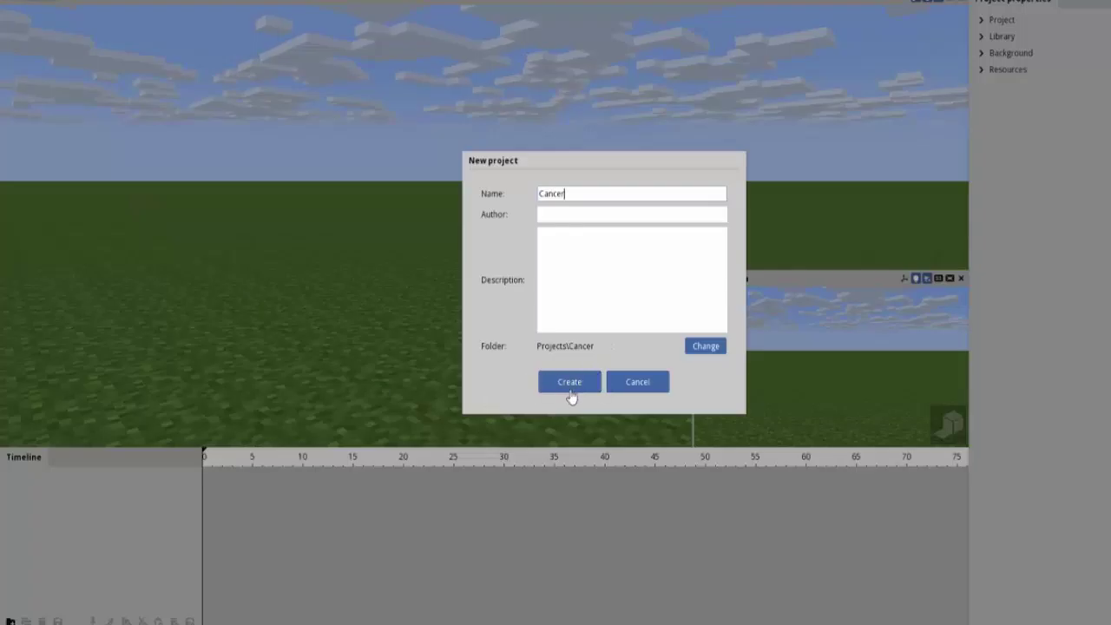
pyautogui.click(570, 382)
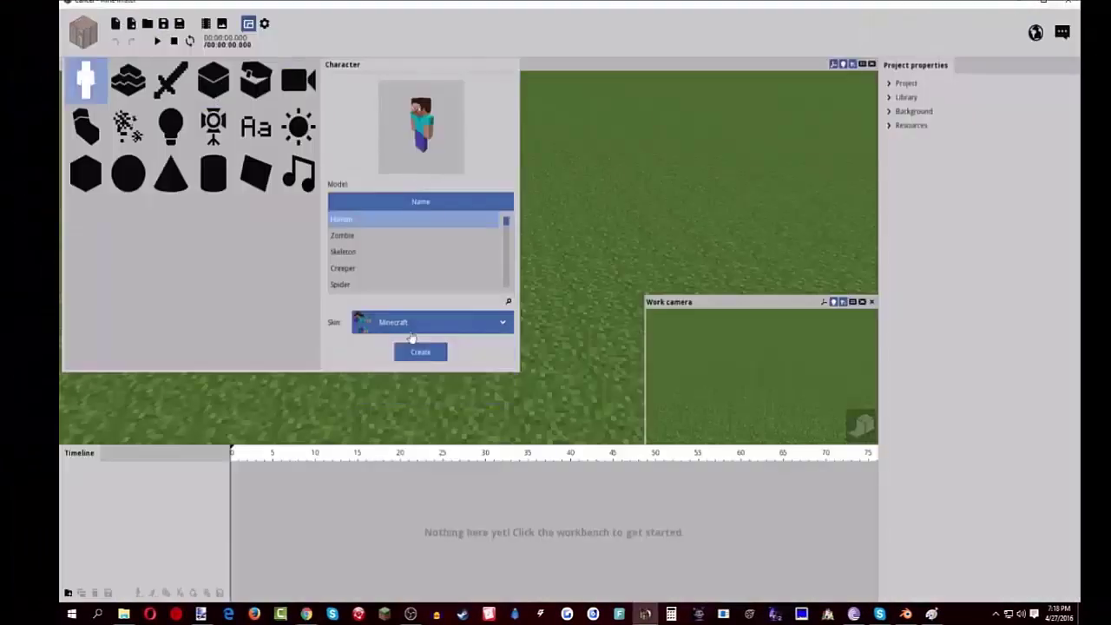